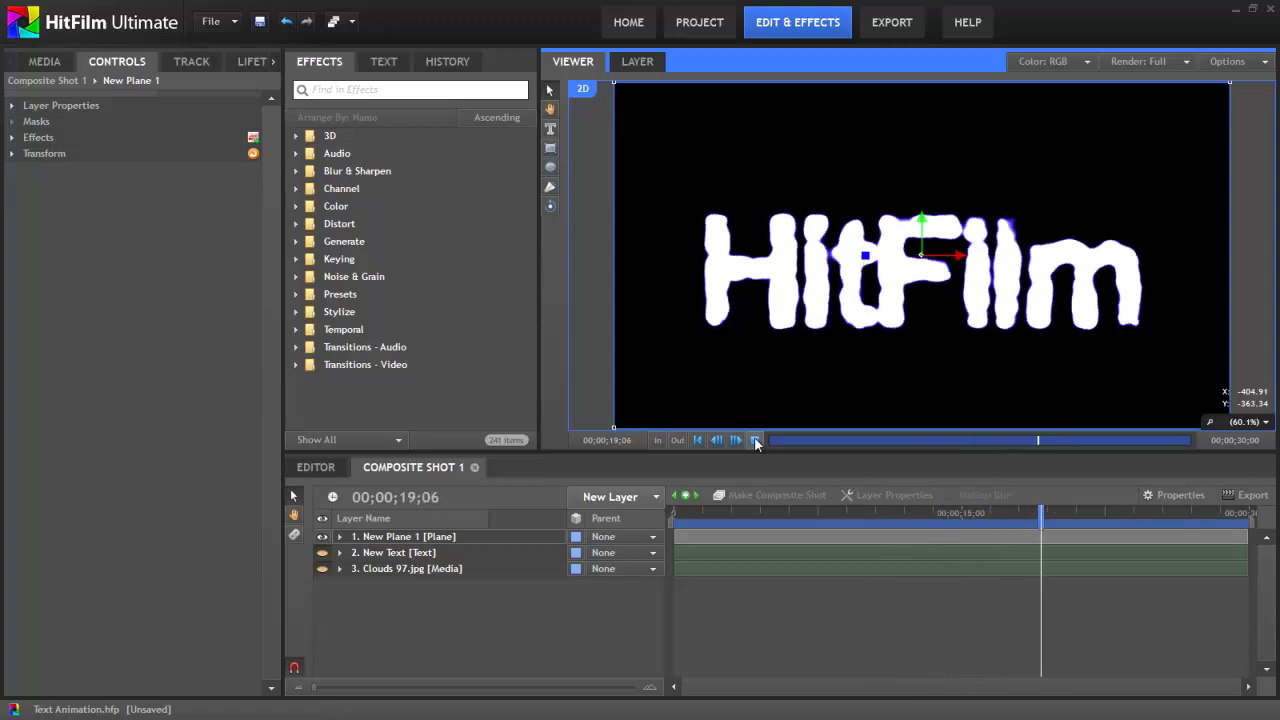
Stop playback and cut the old New Plane 1 layer from the comp.
click(755, 441)
click(893, 514)
drag(893, 514, 881, 514)
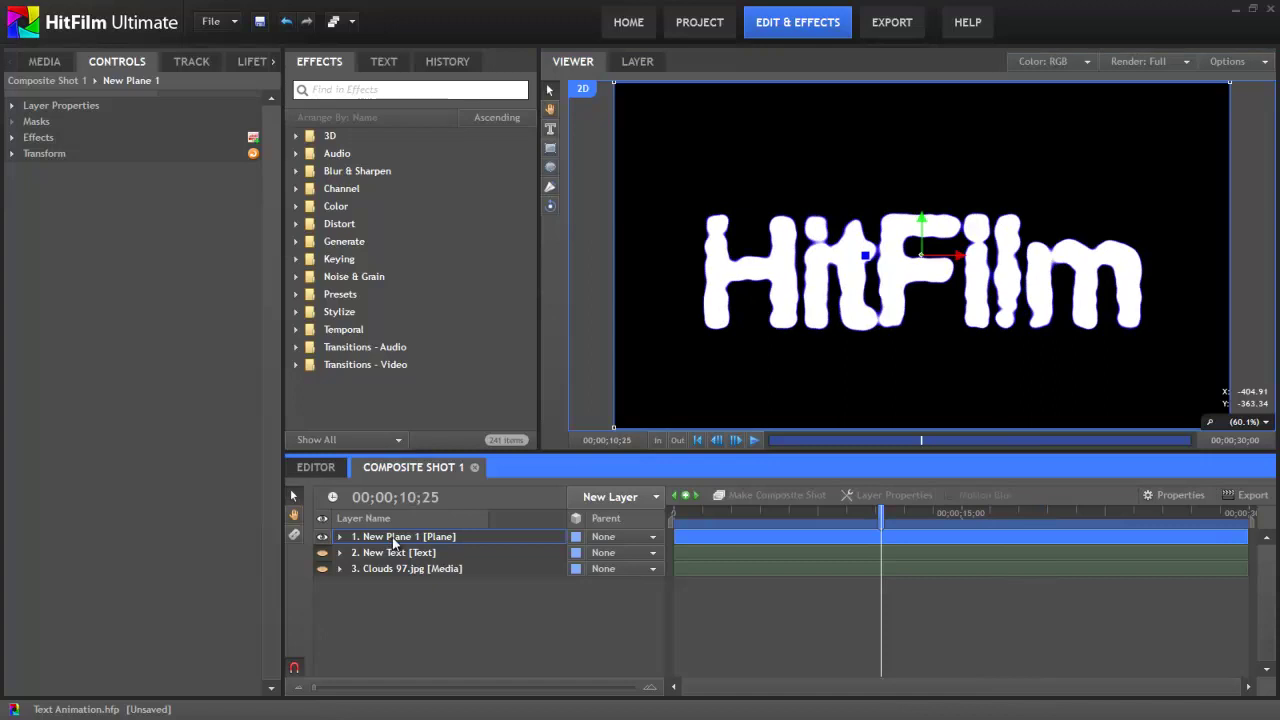
right_click(394, 537)
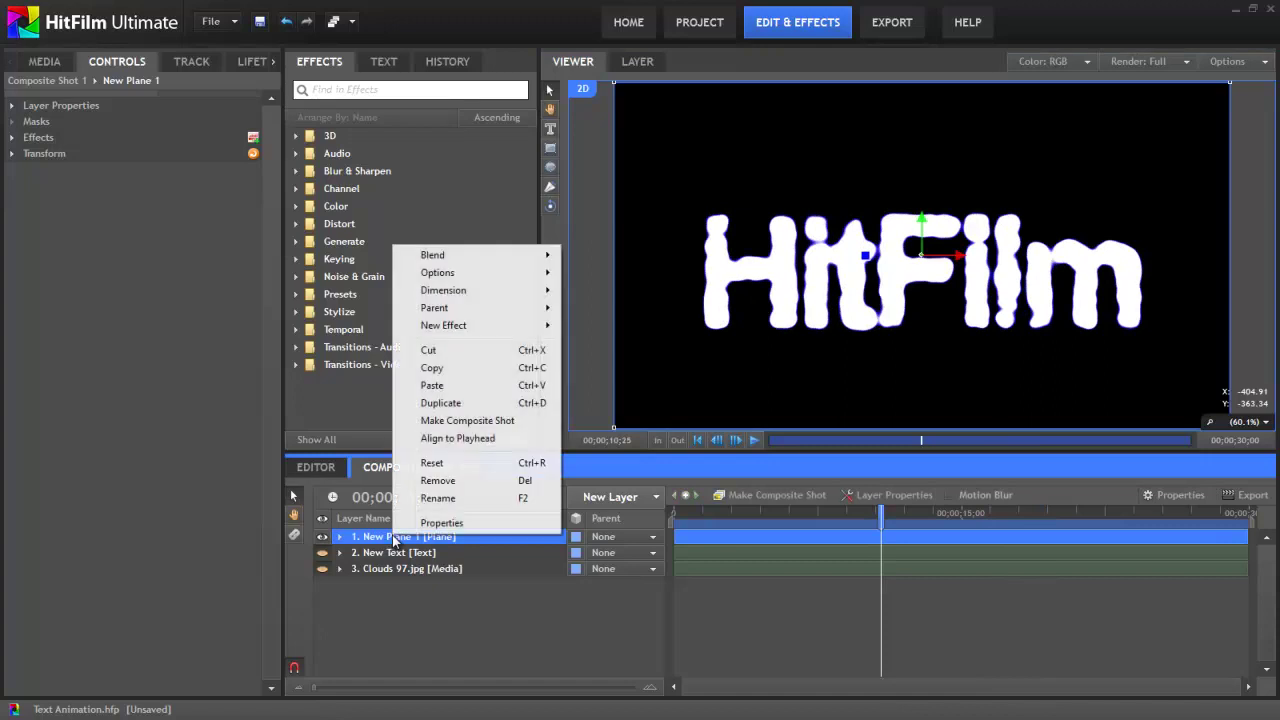
click(458, 353)
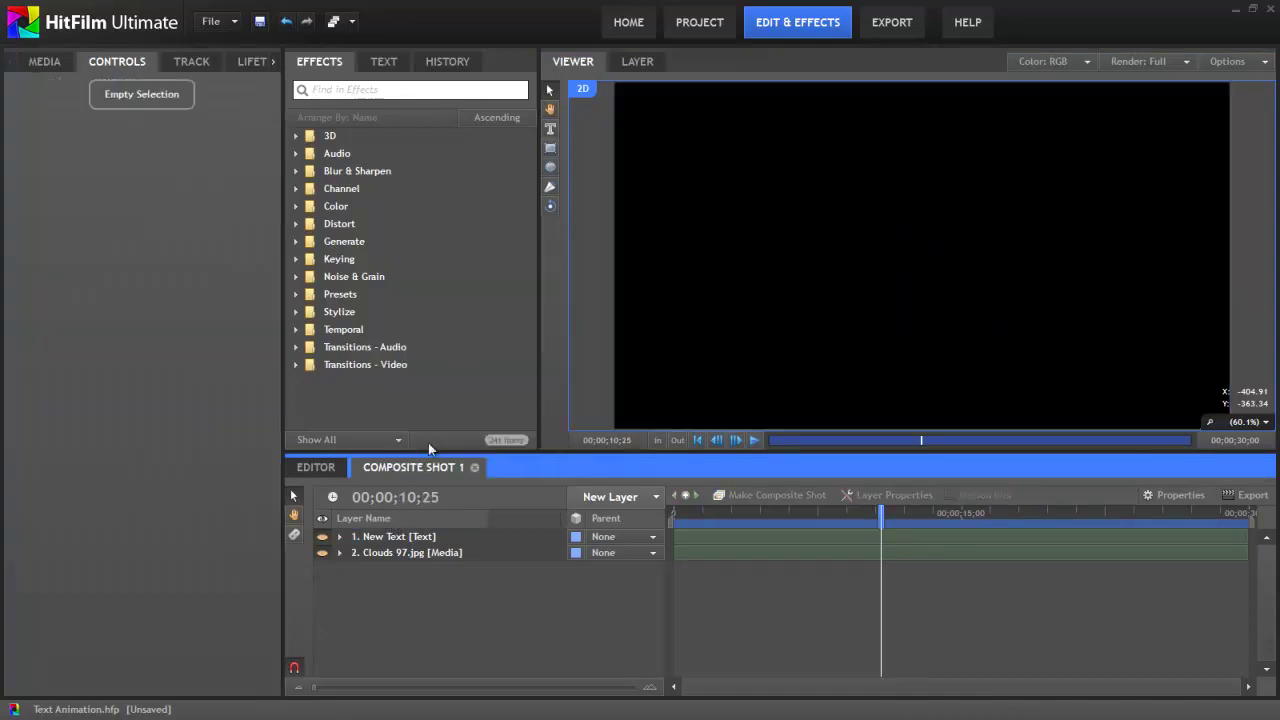
Show the HitFilm text layer again and add a black 1280×720 plane, New Plane 3, above it.
click(323, 537)
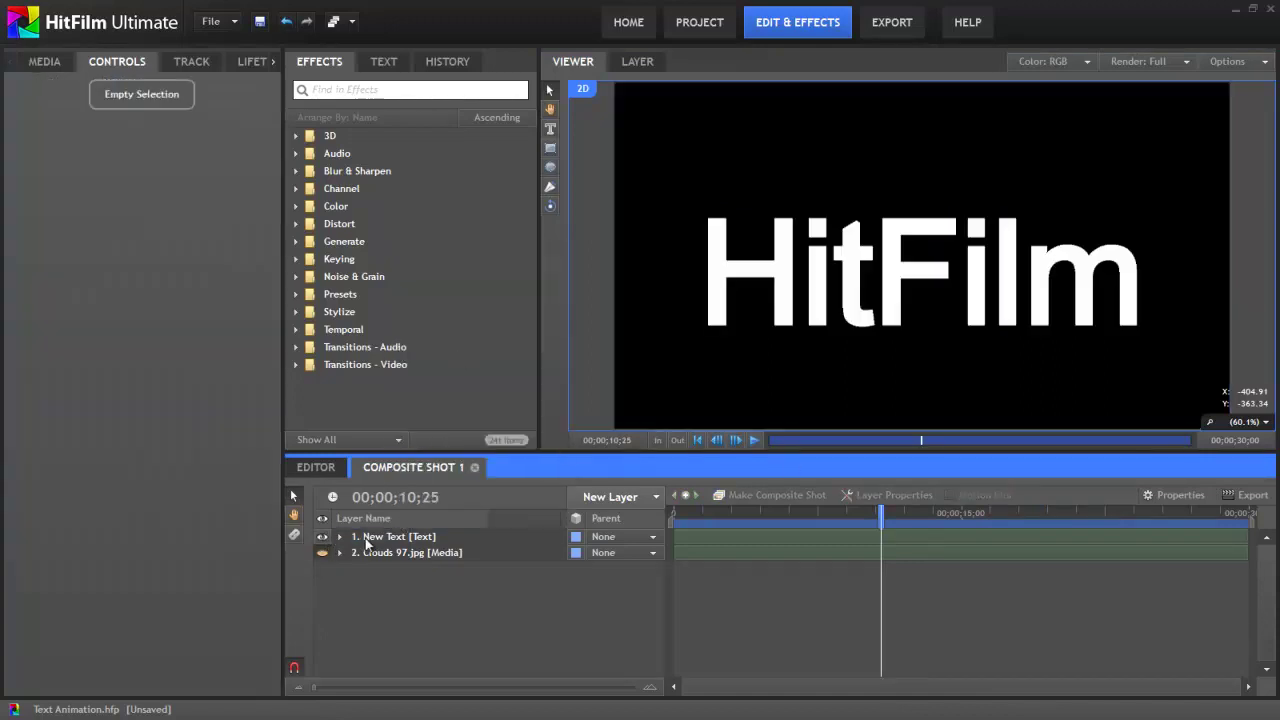
click(449, 537)
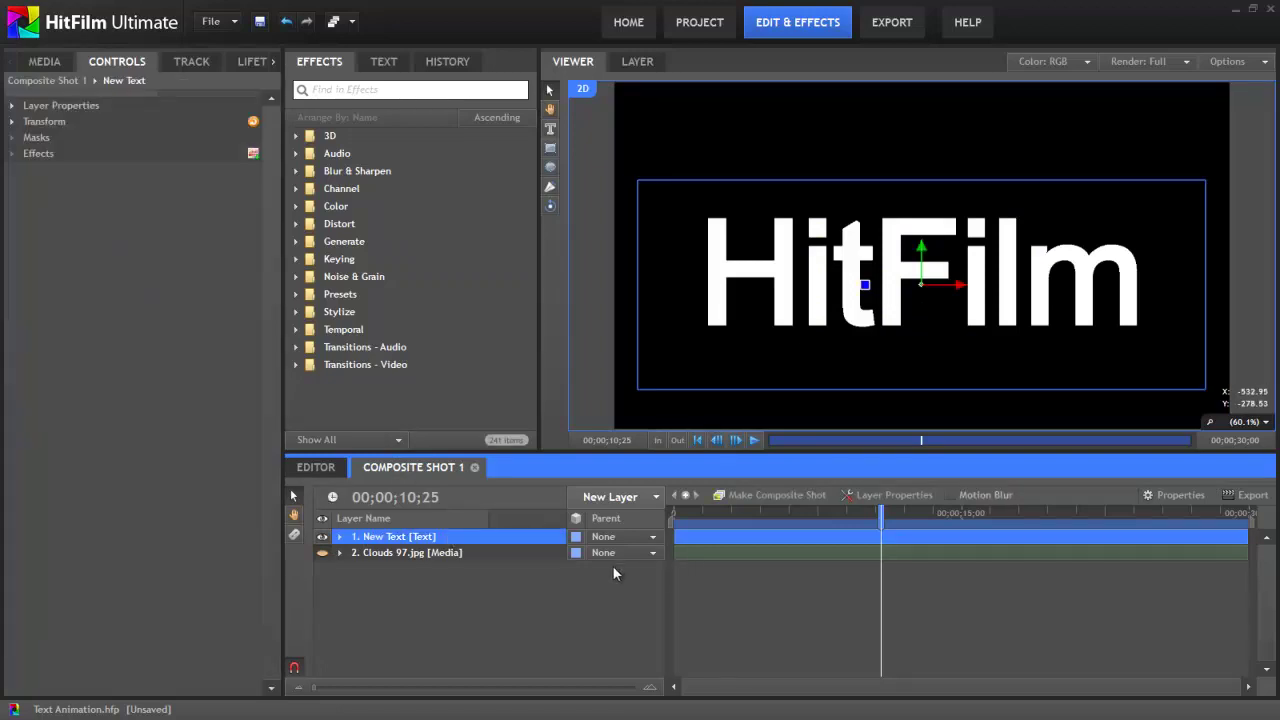
click(654, 498)
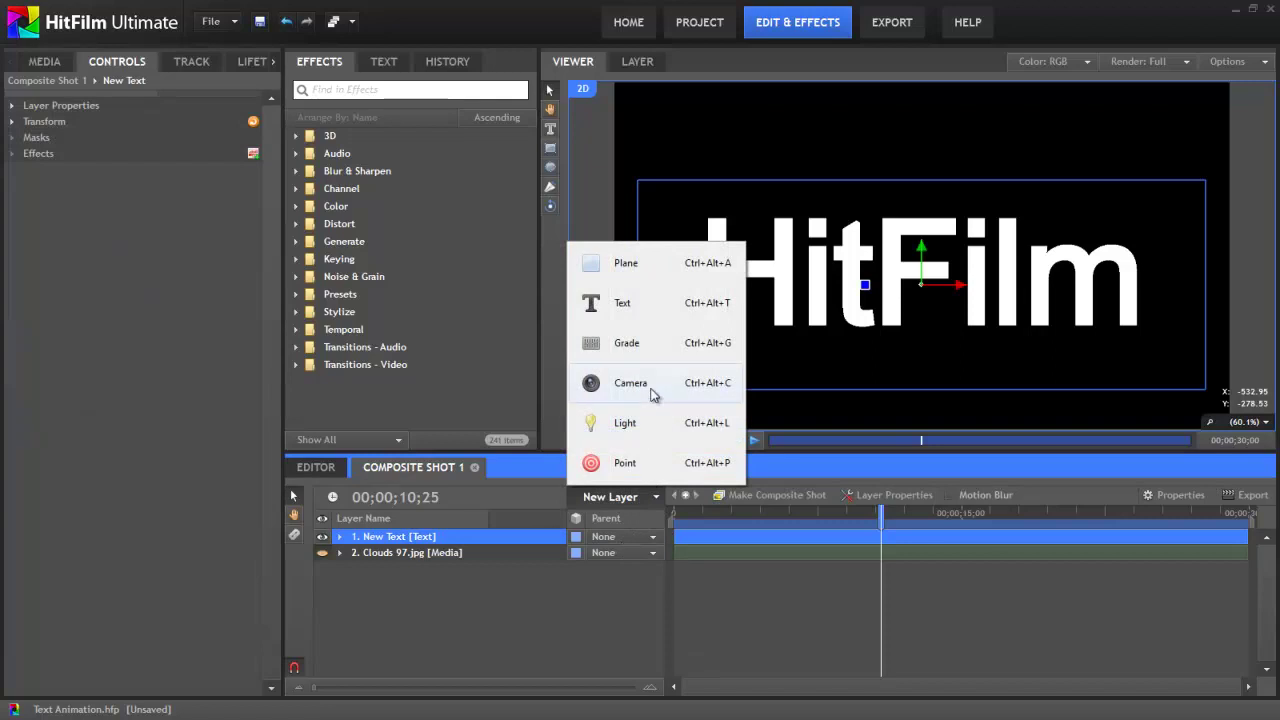
click(644, 274)
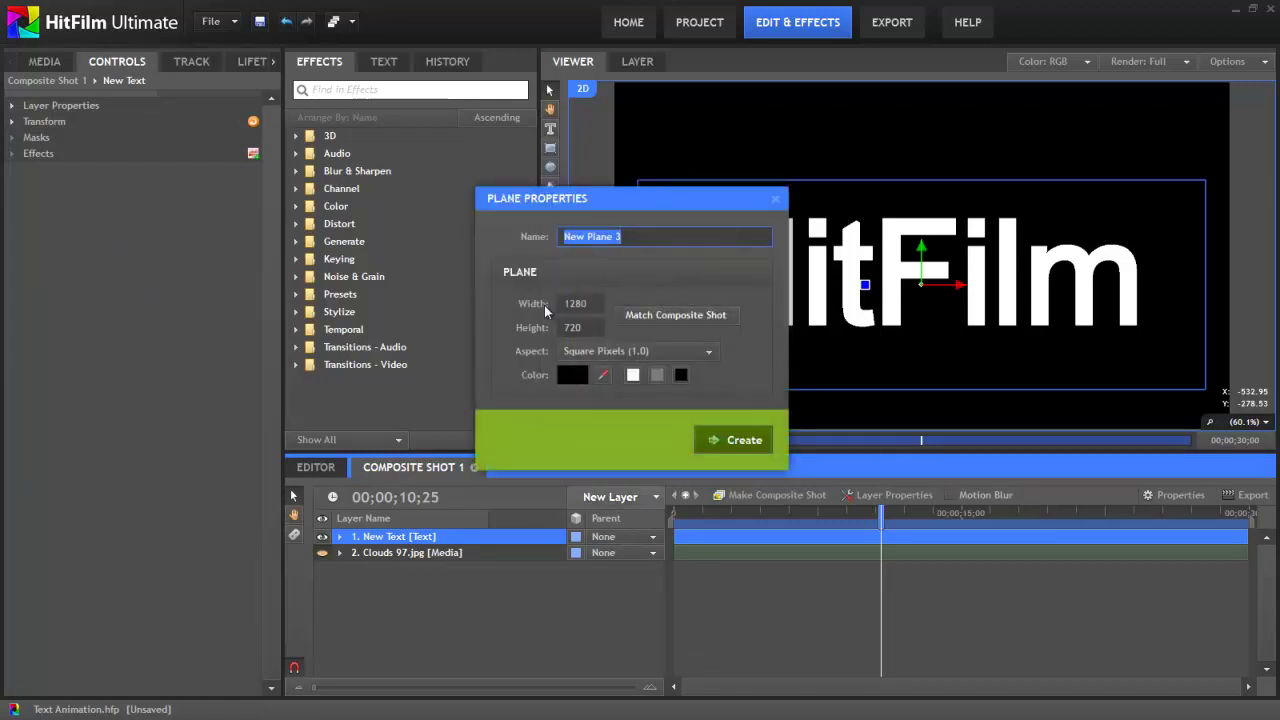
click(740, 439)
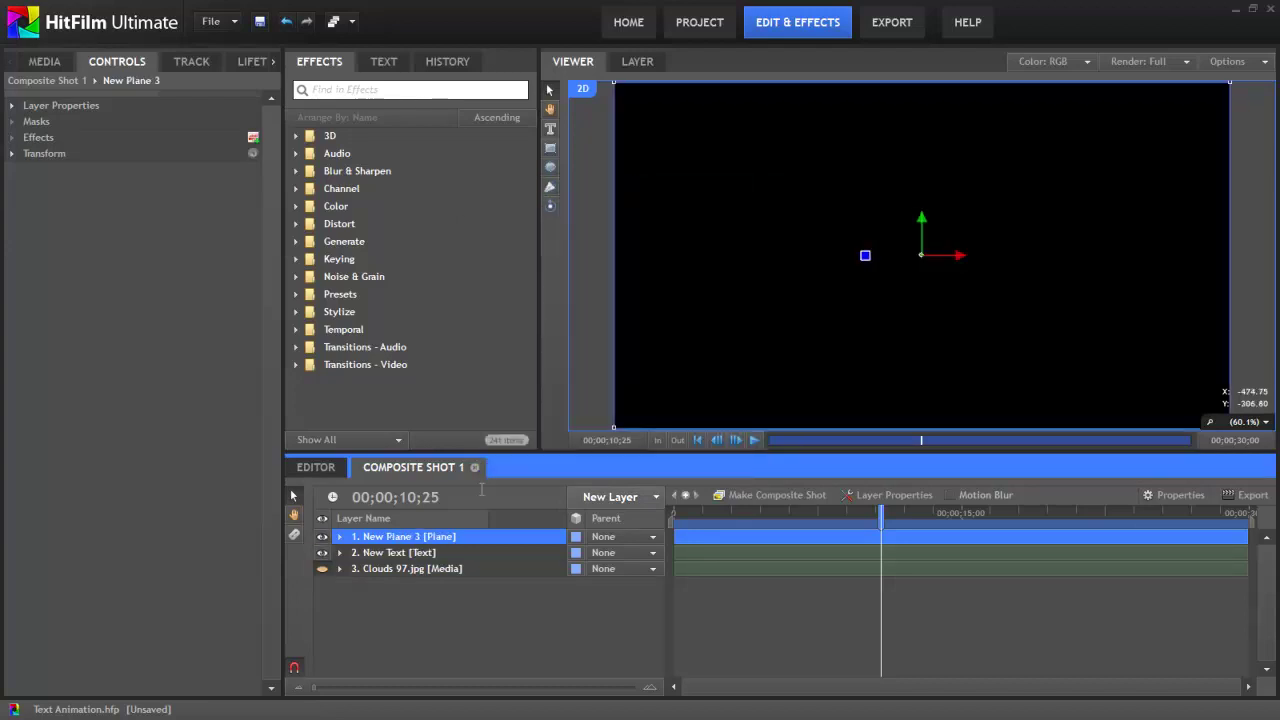
Apply the Generate > Fire (Layer only) effect to New Plane 3 and scrub to about seven seconds.
click(296, 241)
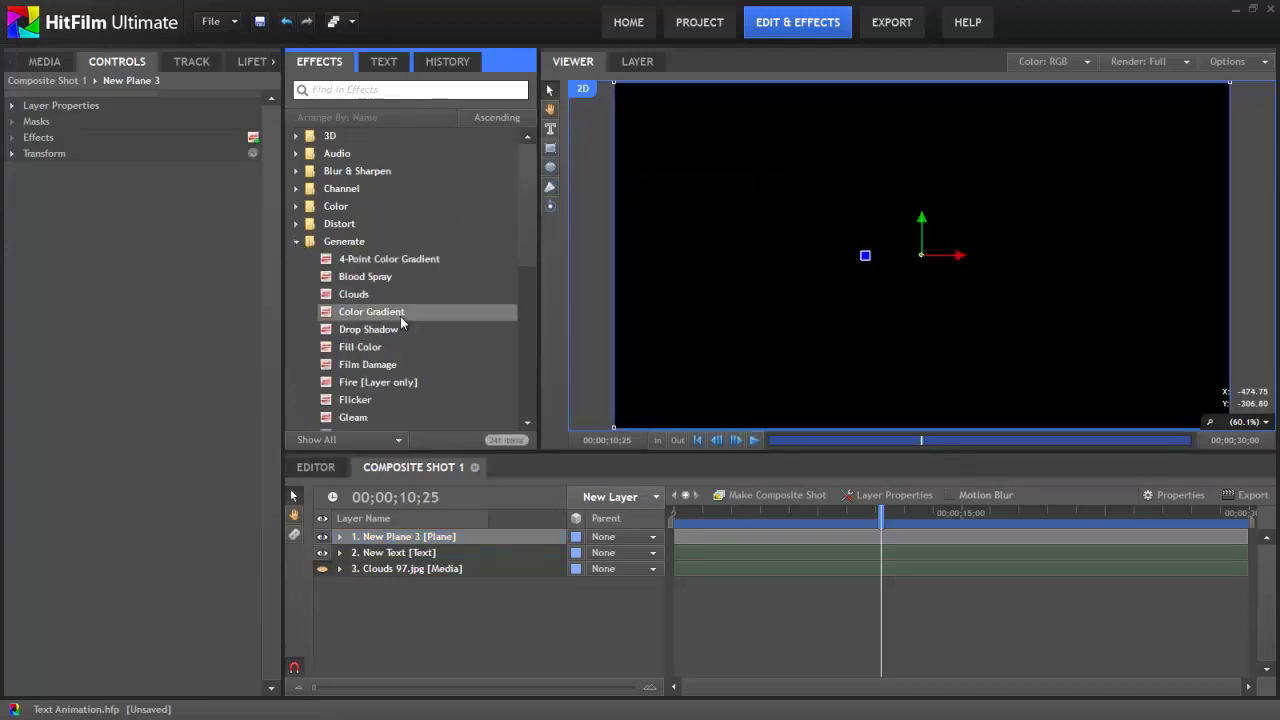
click(367, 384)
drag(367, 388, 414, 536)
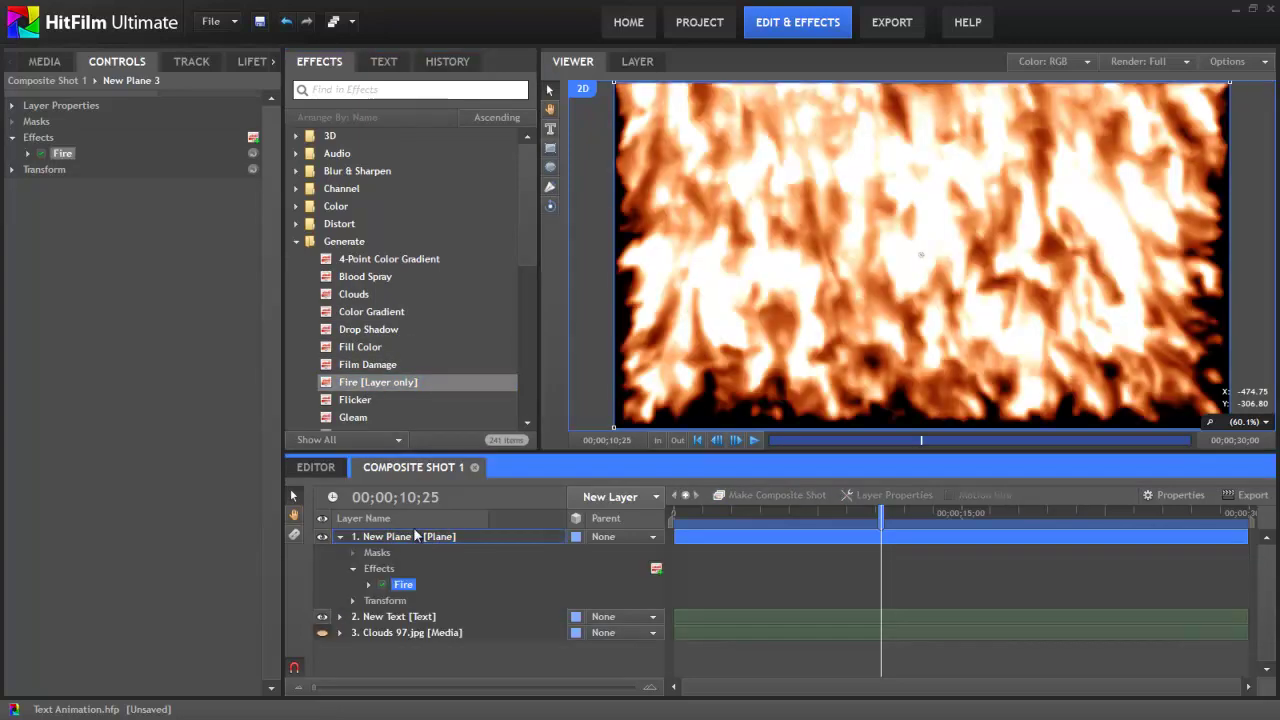
click(669, 520)
drag(669, 522, 810, 500)
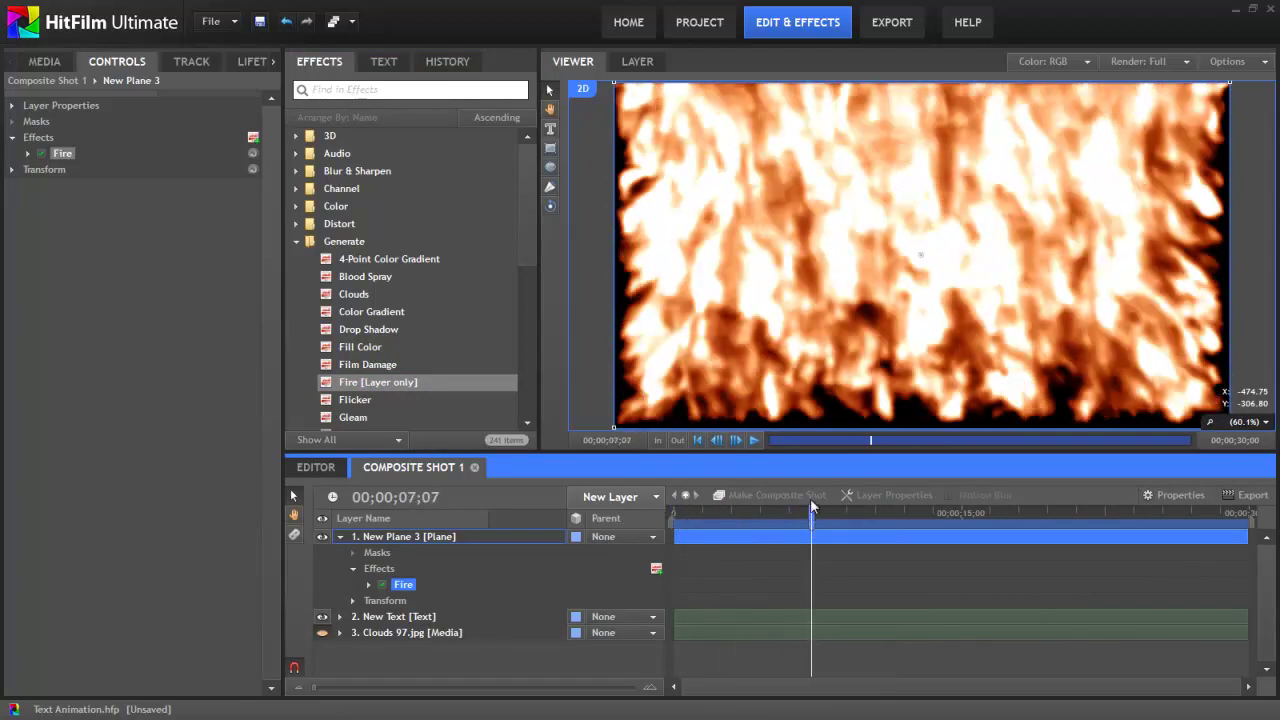
Set the Fire's Flammable Region layer to New Text and preview the burning letters.
click(29, 154)
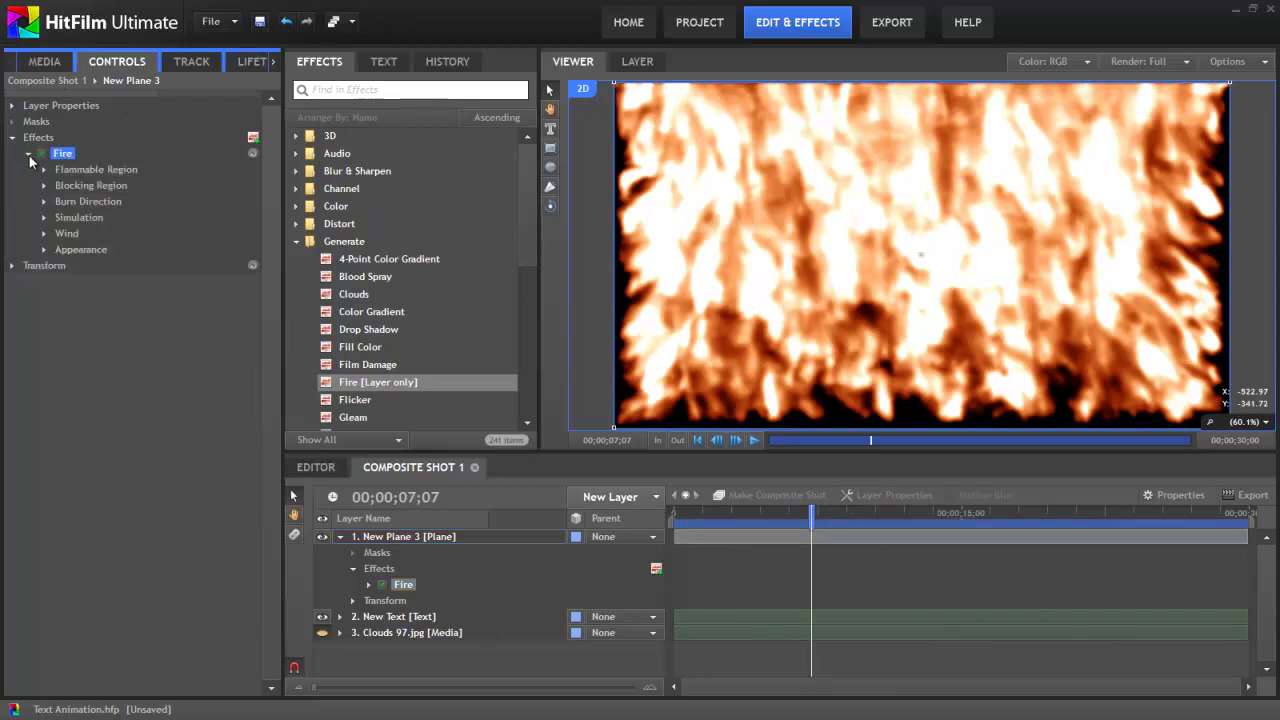
click(43, 171)
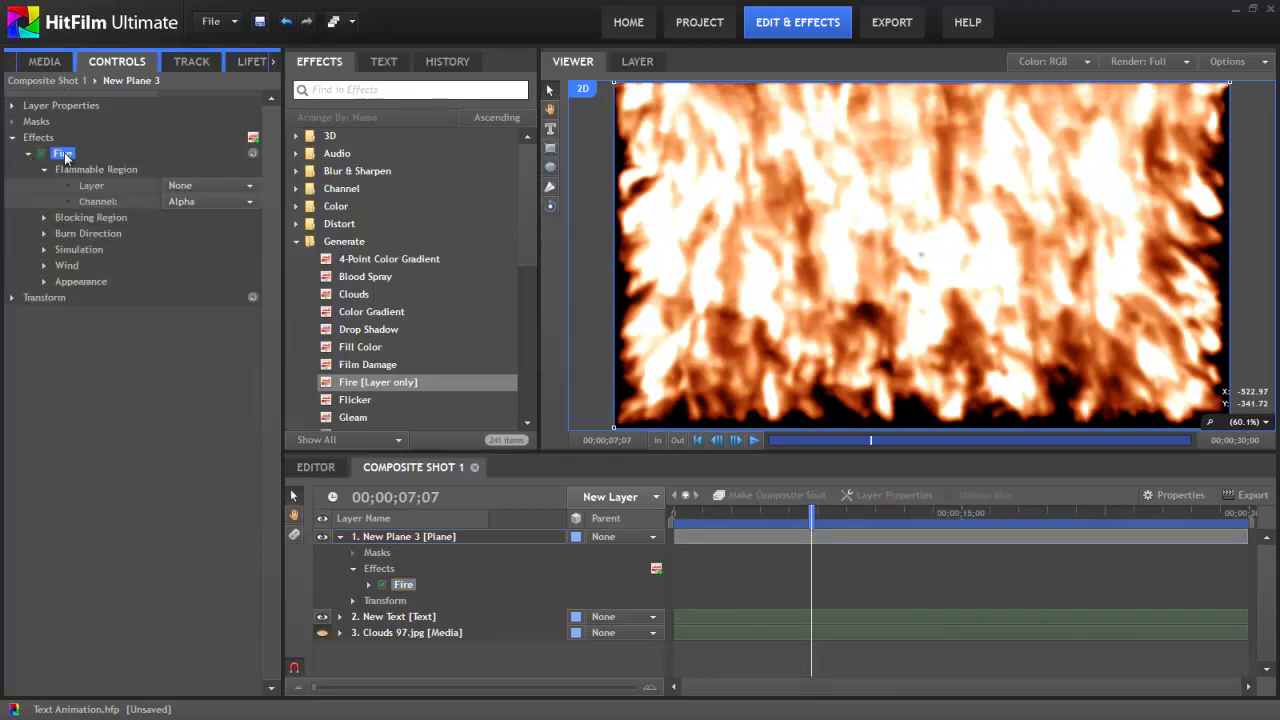
click(248, 186)
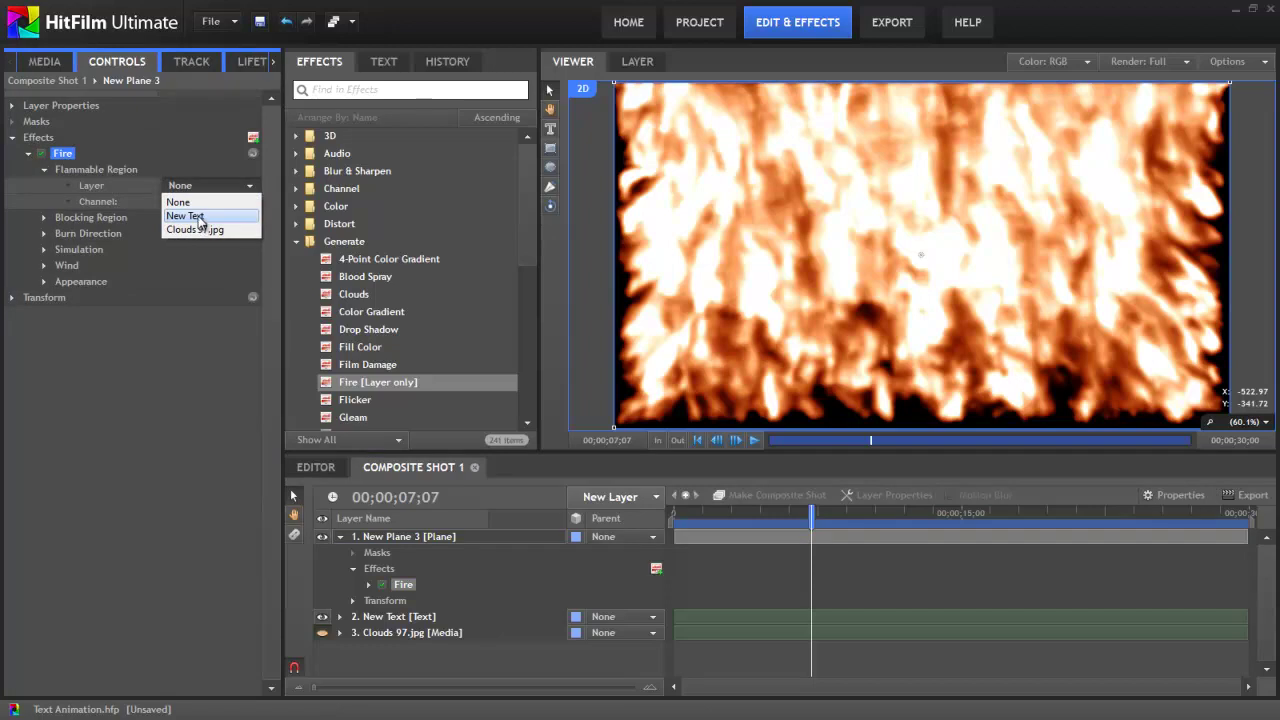
click(199, 217)
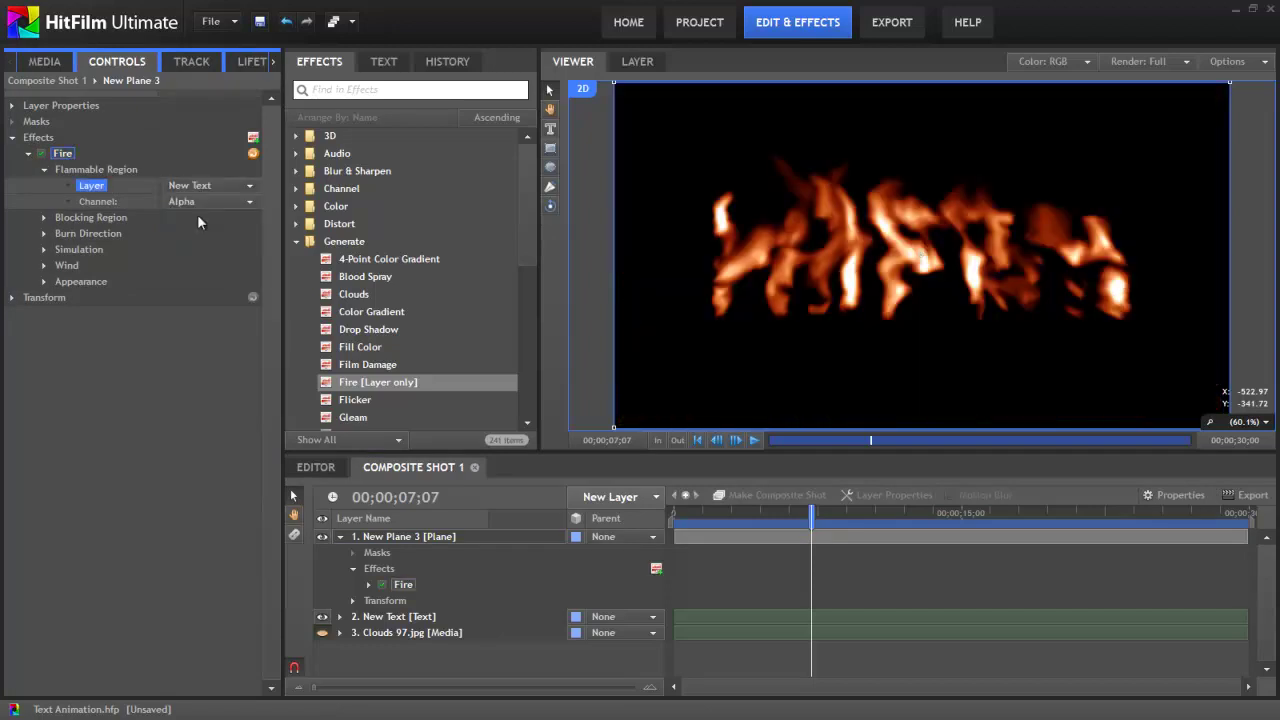
click(754, 440)
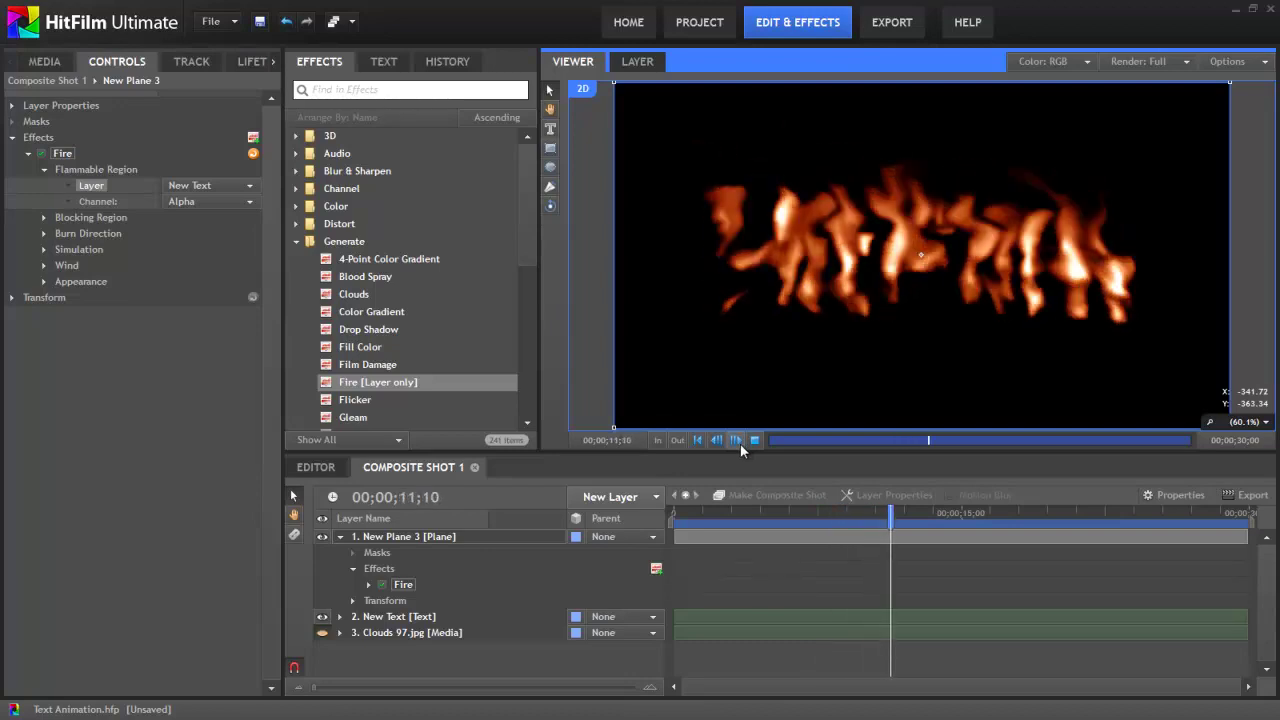
key(space)
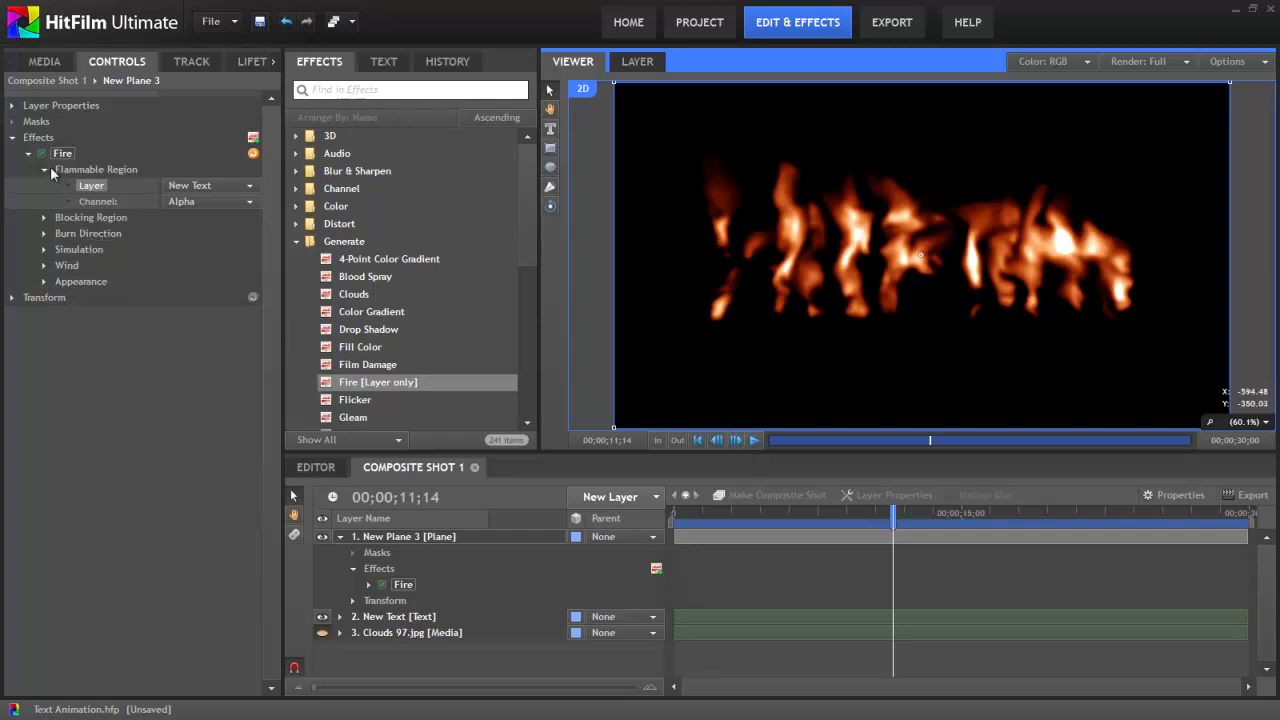
Set the Fire's Burn Direction layer to New Text and its Simulation Source Fill to 0.77.
click(42, 234)
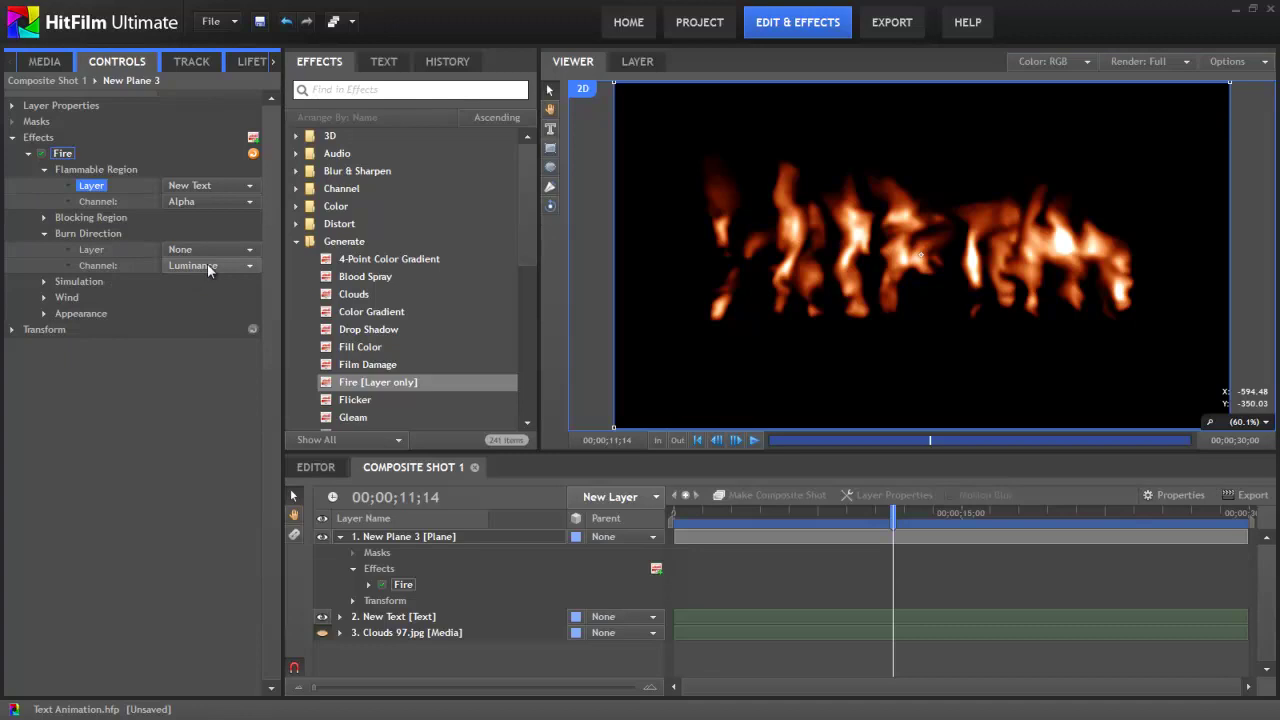
click(249, 250)
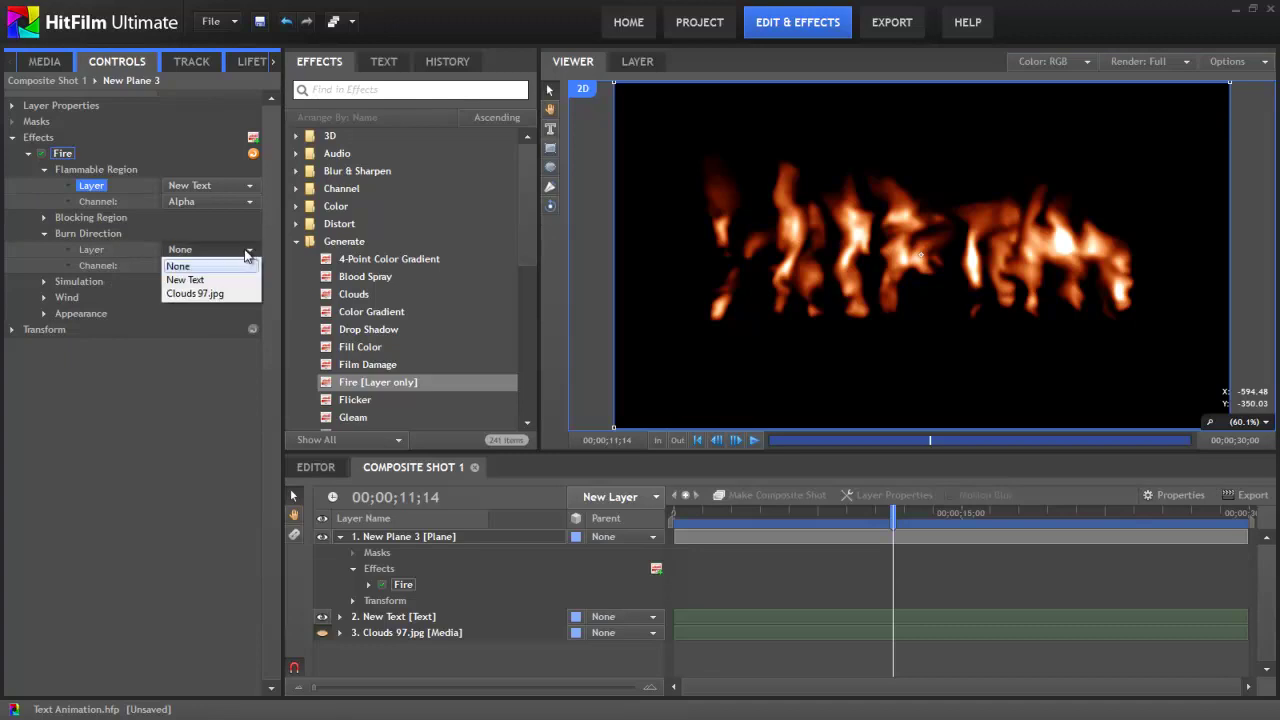
click(206, 281)
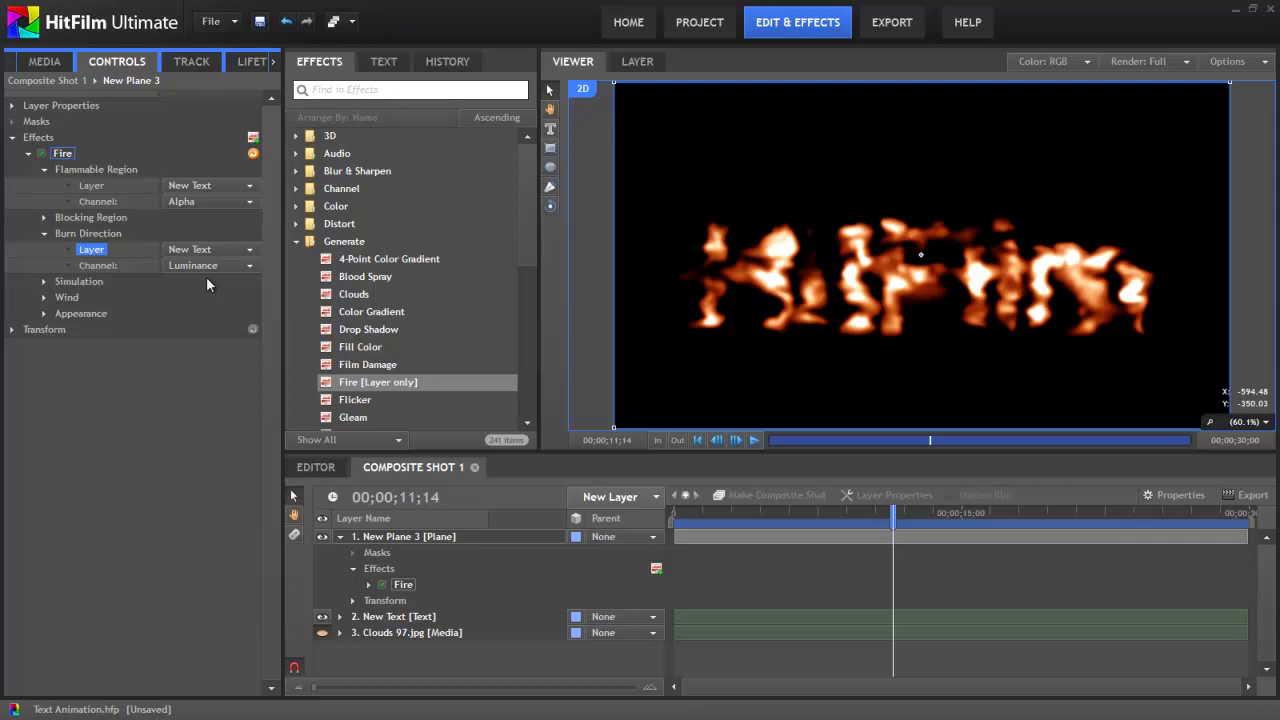
click(43, 282)
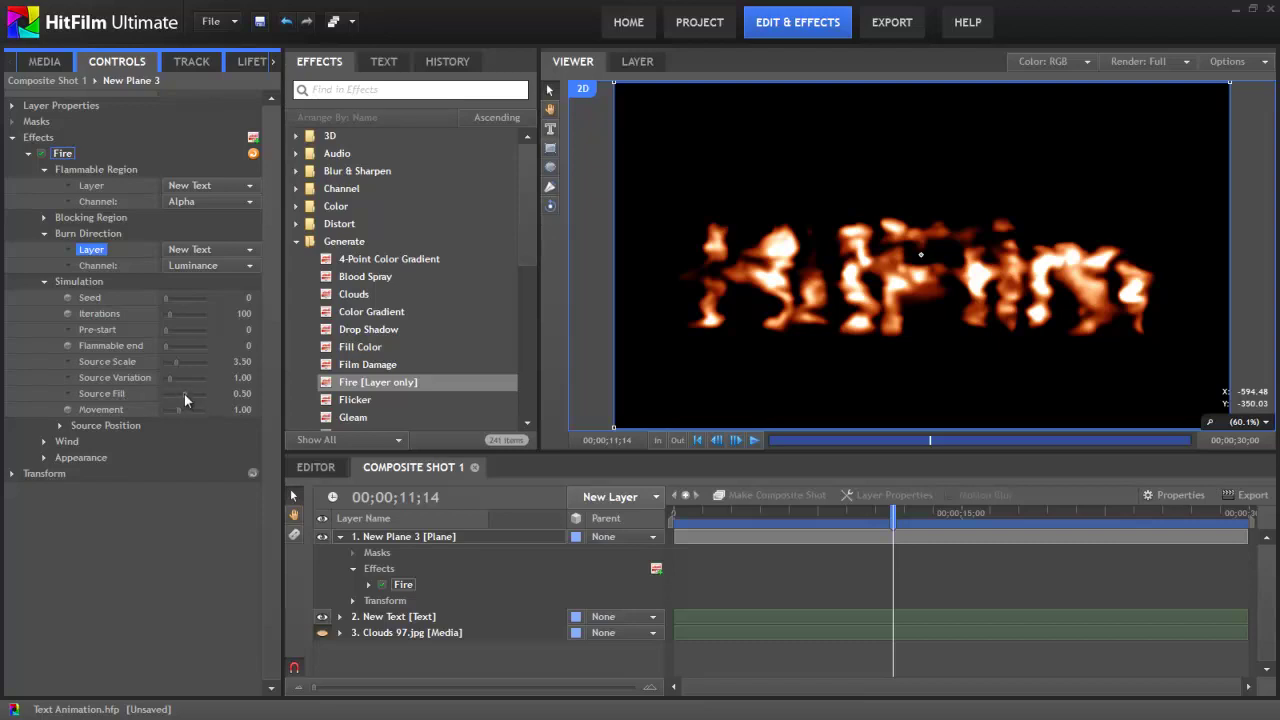
mouse_move(184, 394)
mouse_down()
mouse_move(171, 393)
mouse_move(194, 393)
mouse_up()
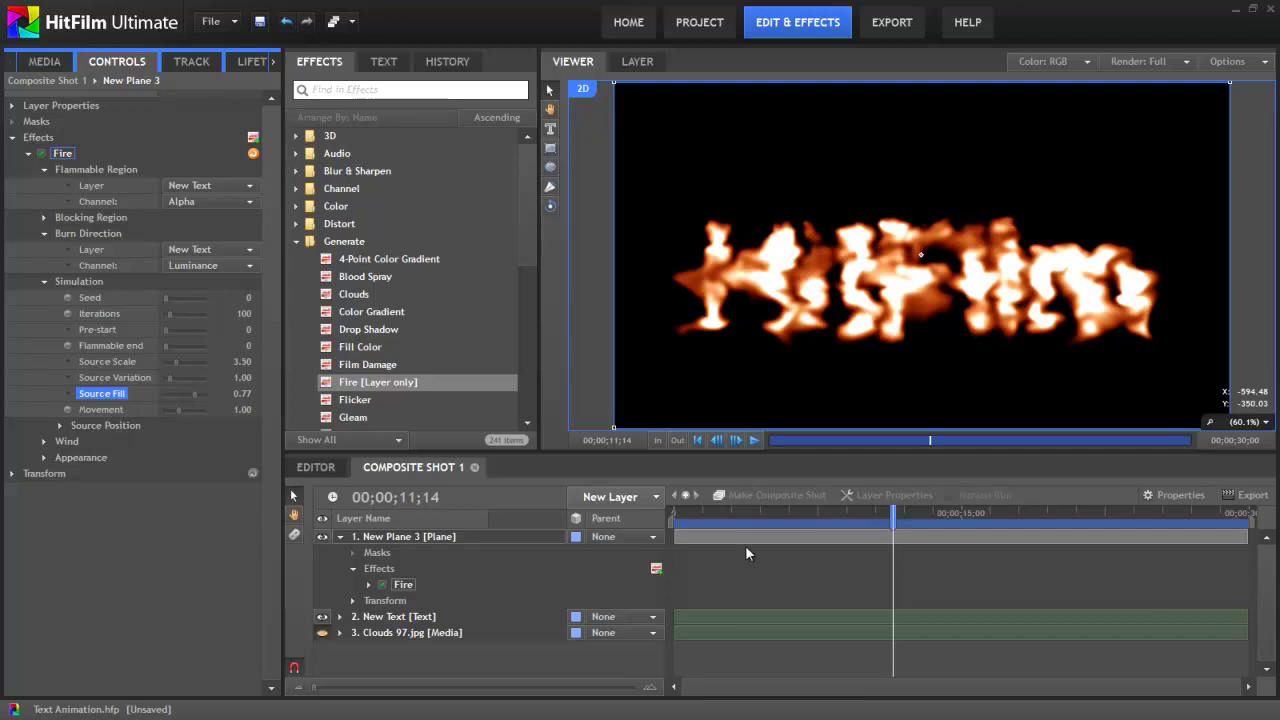
Keyframe the Fire's Movement at 3.00 at 00;00;00;00 and 0.00 at 00;00;10;00, then scrub to preview.
key(Home)
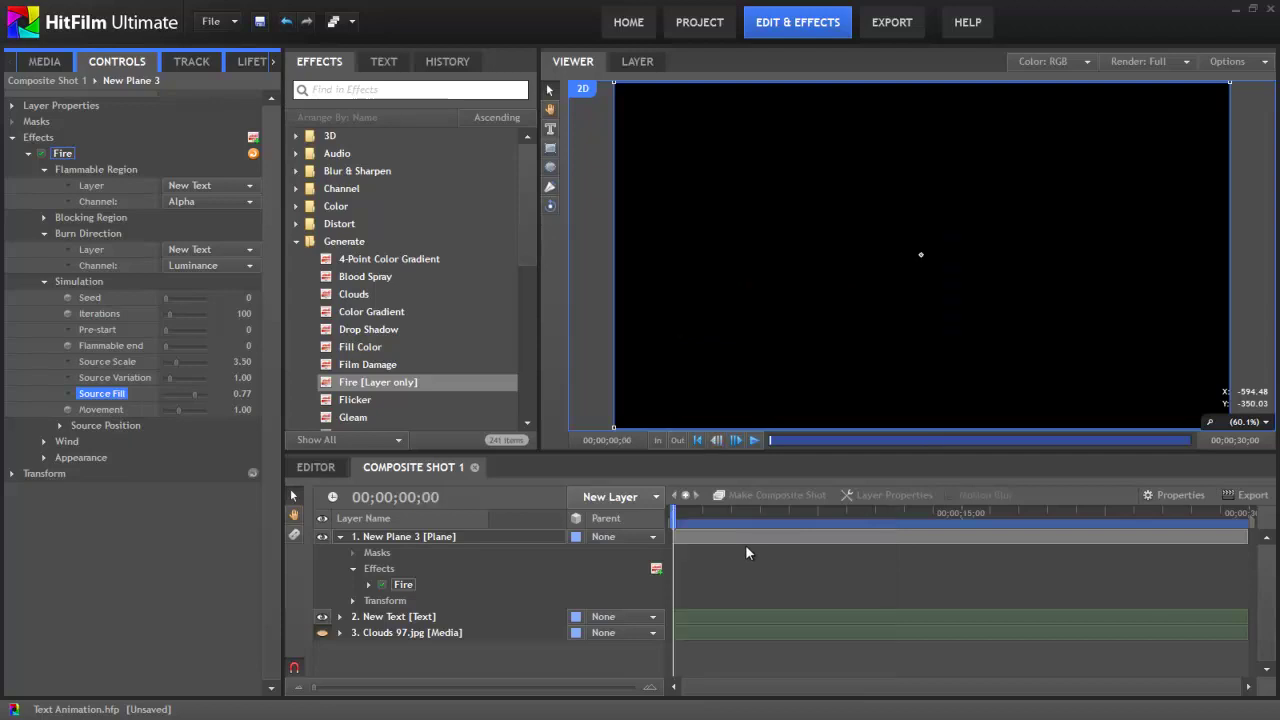
click(67, 410)
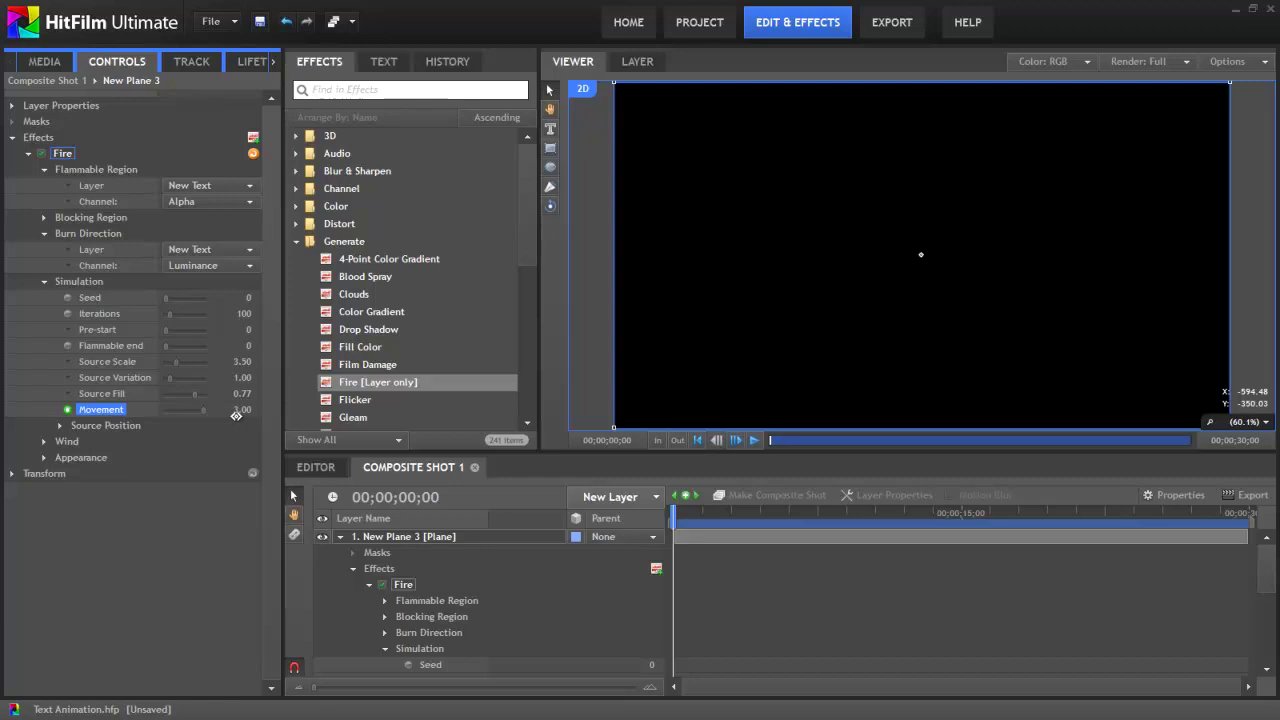
click(874, 515)
drag(874, 515, 866, 515)
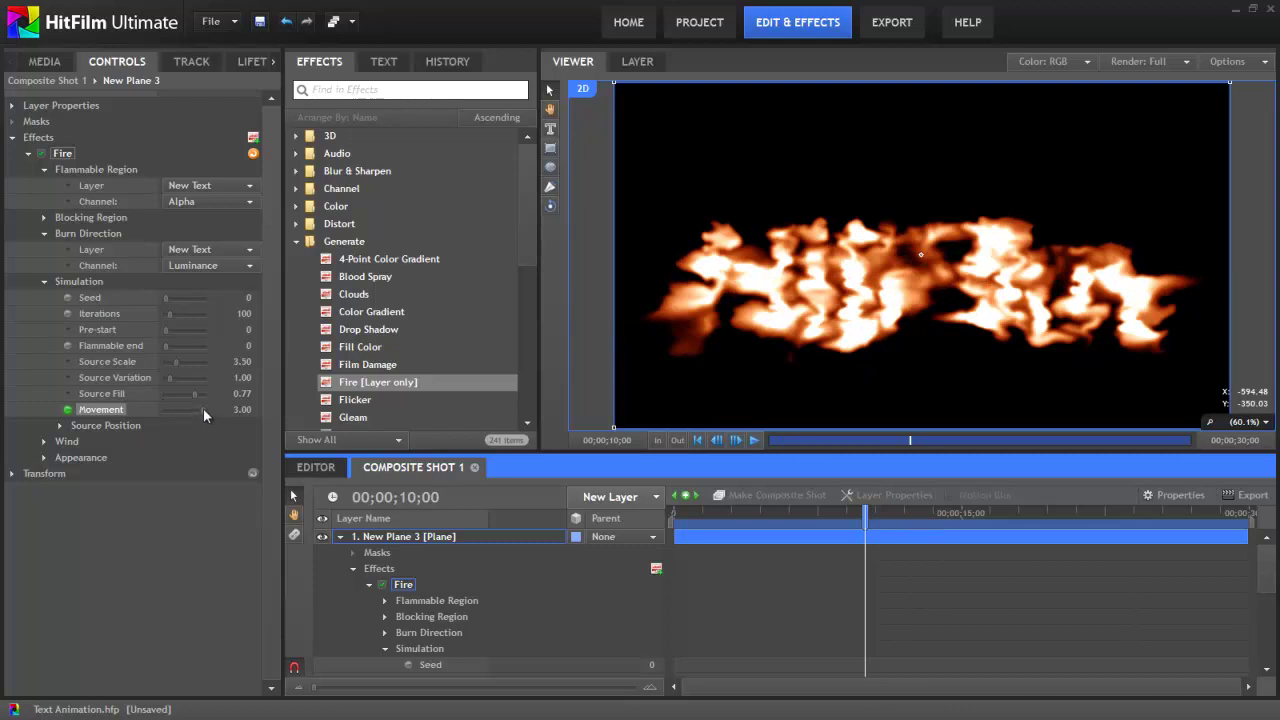
drag(203, 408, 151, 409)
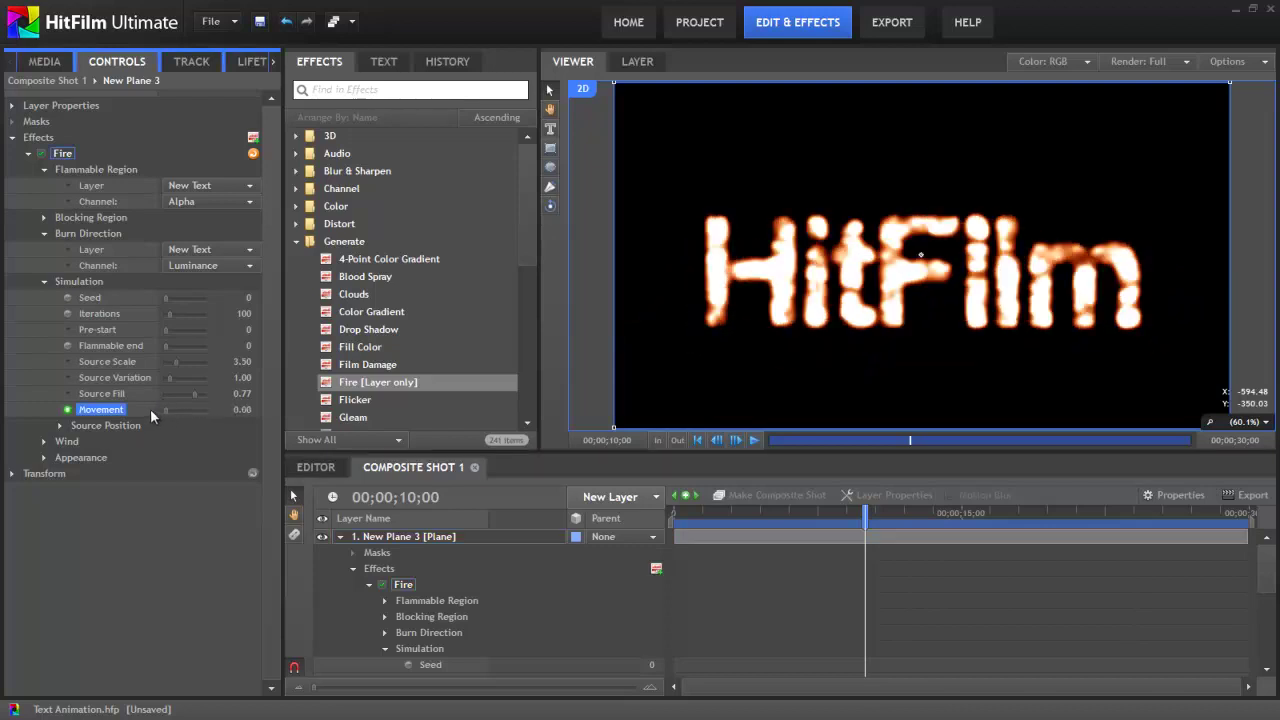
drag(693, 514, 907, 514)
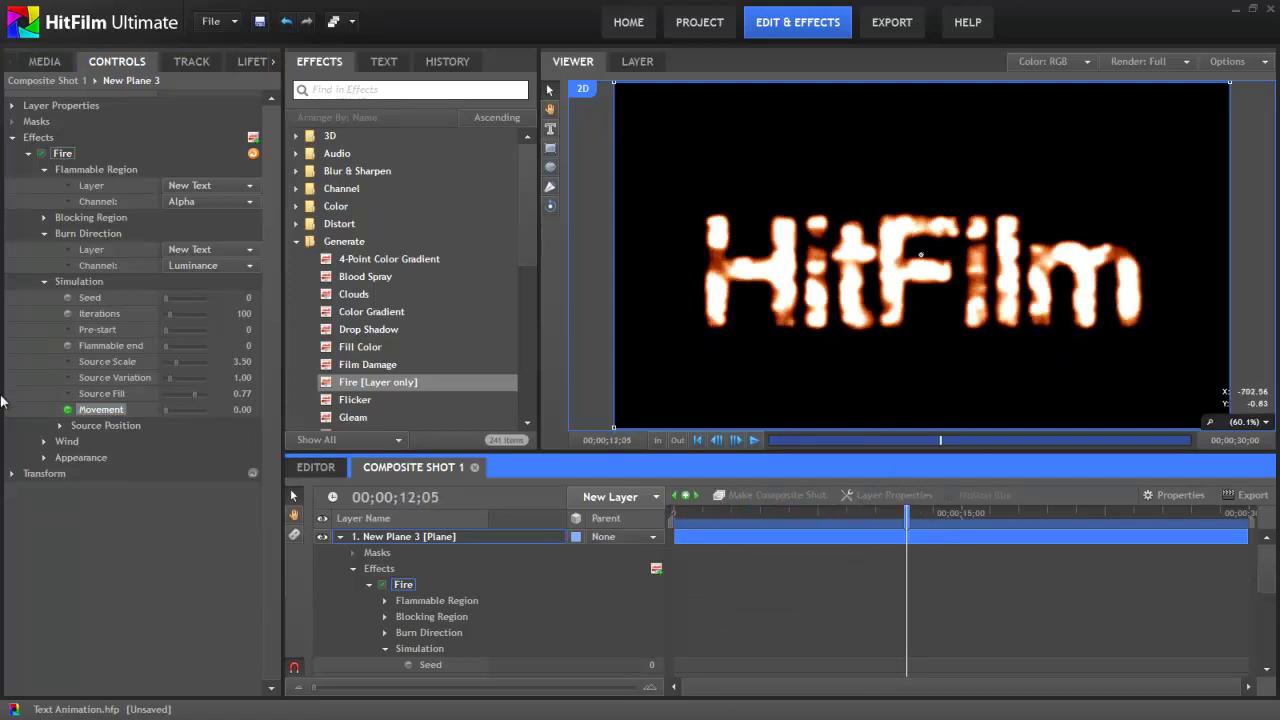
In the Fire's Appearance settings, keyframe High Temperature down to 0.45 at 10;00.
click(43, 281)
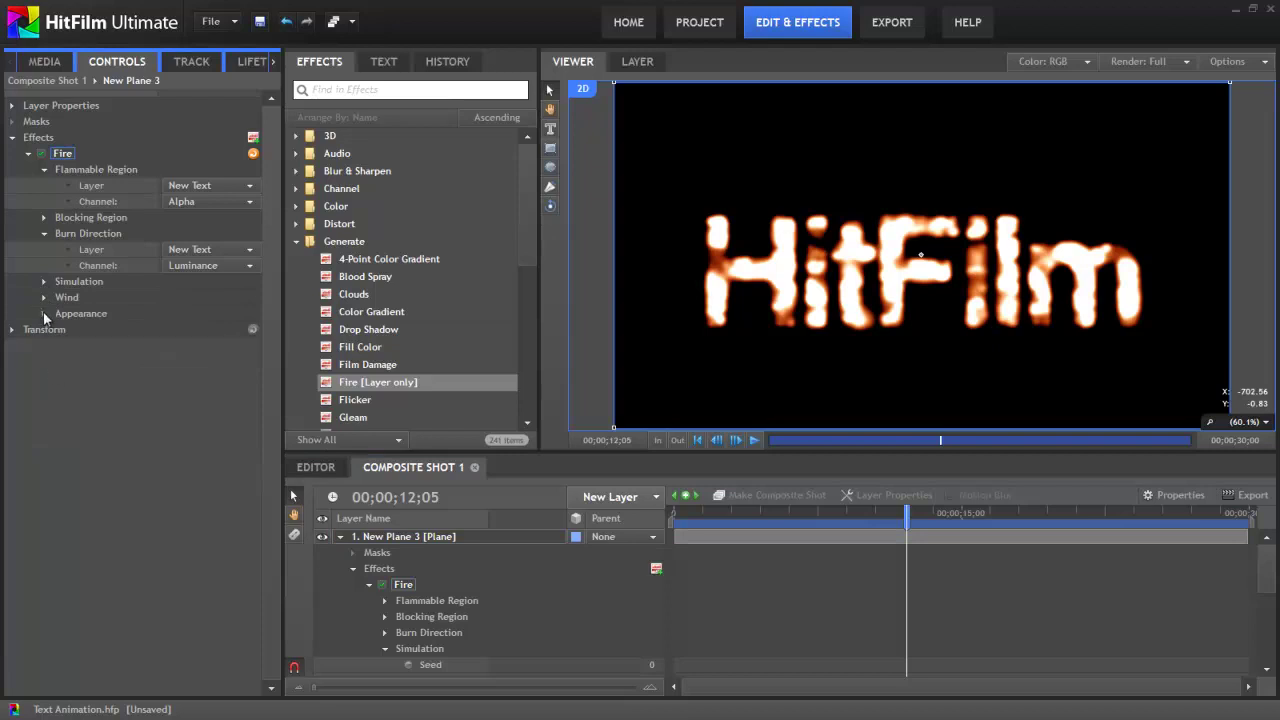
click(44, 313)
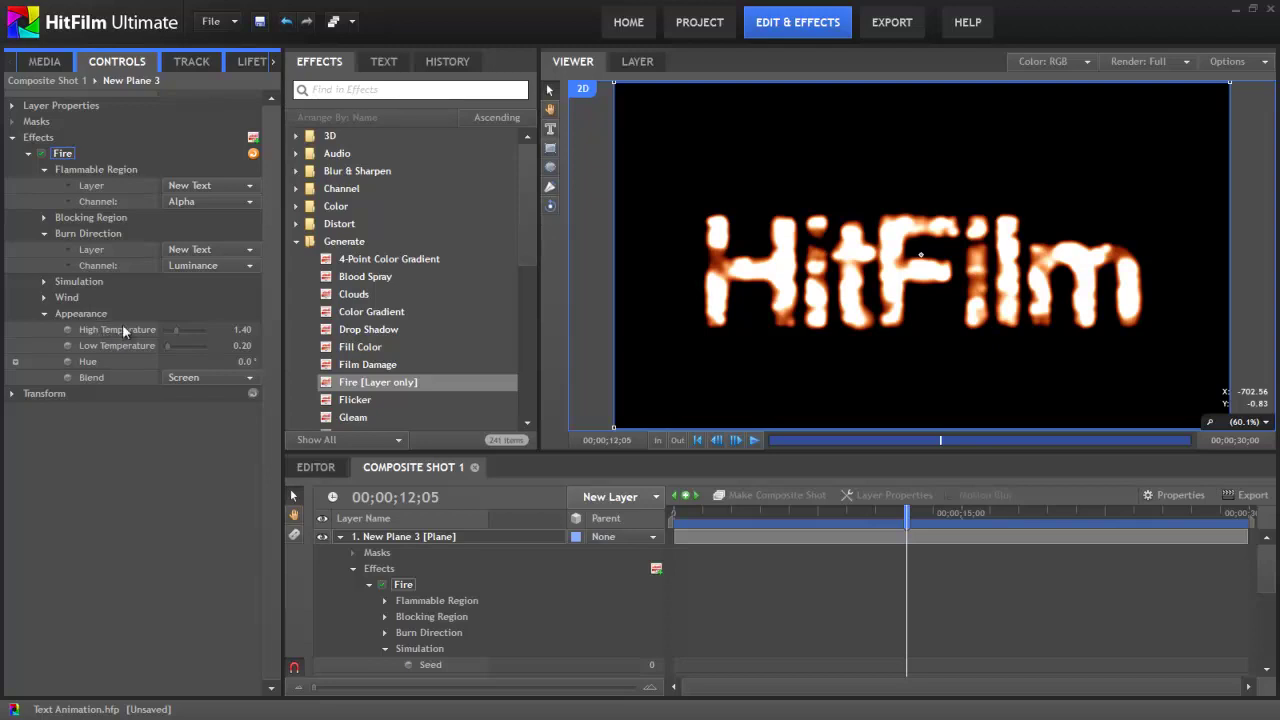
click(876, 514)
drag(876, 514, 865, 514)
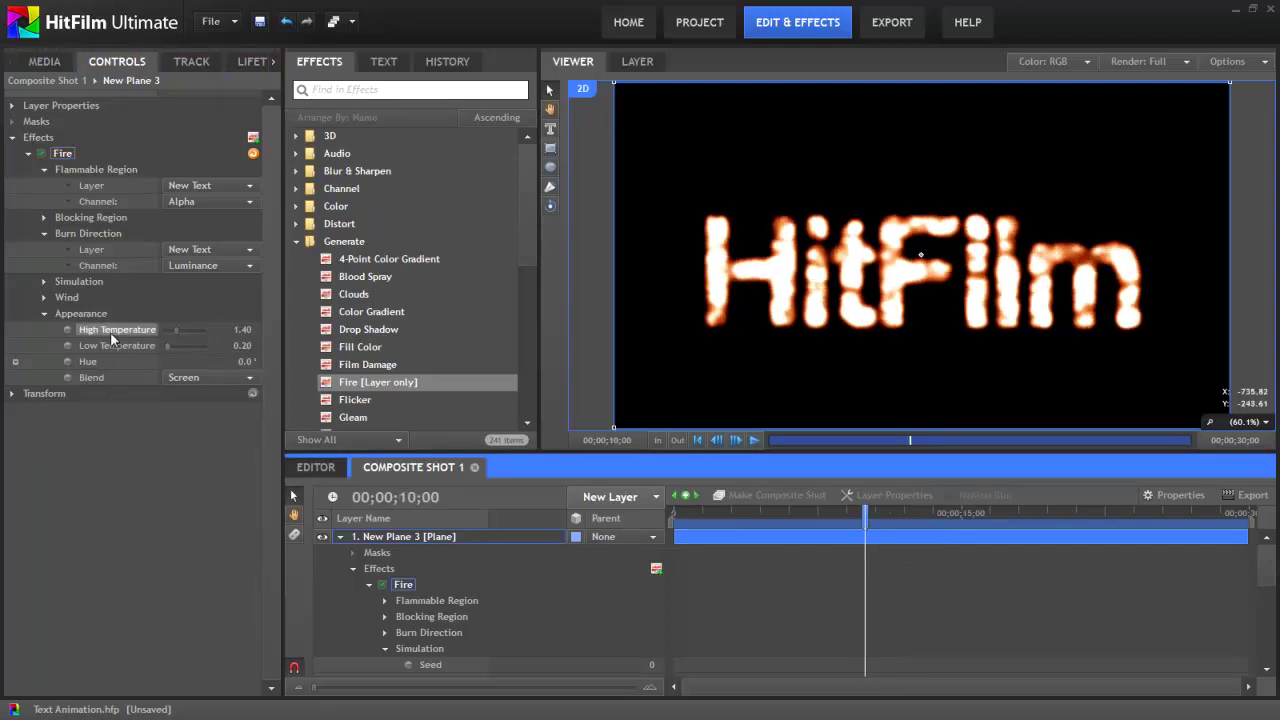
click(70, 331)
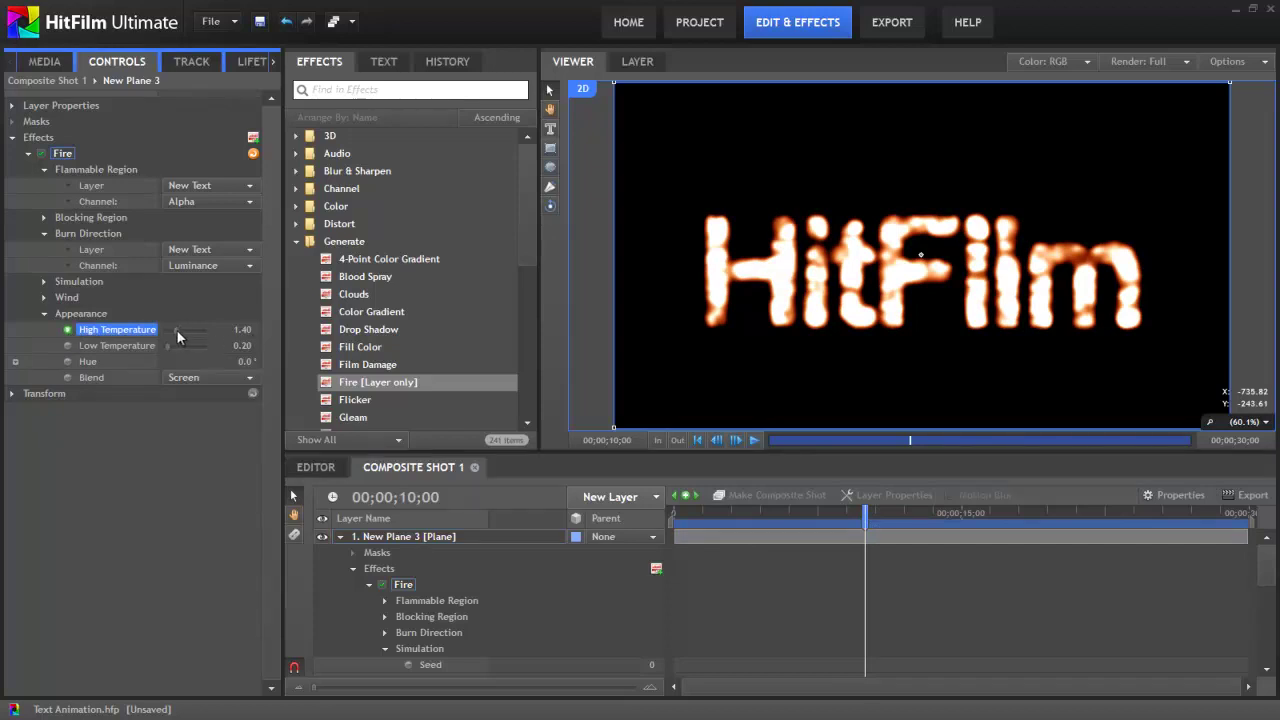
drag(176, 331, 169, 332)
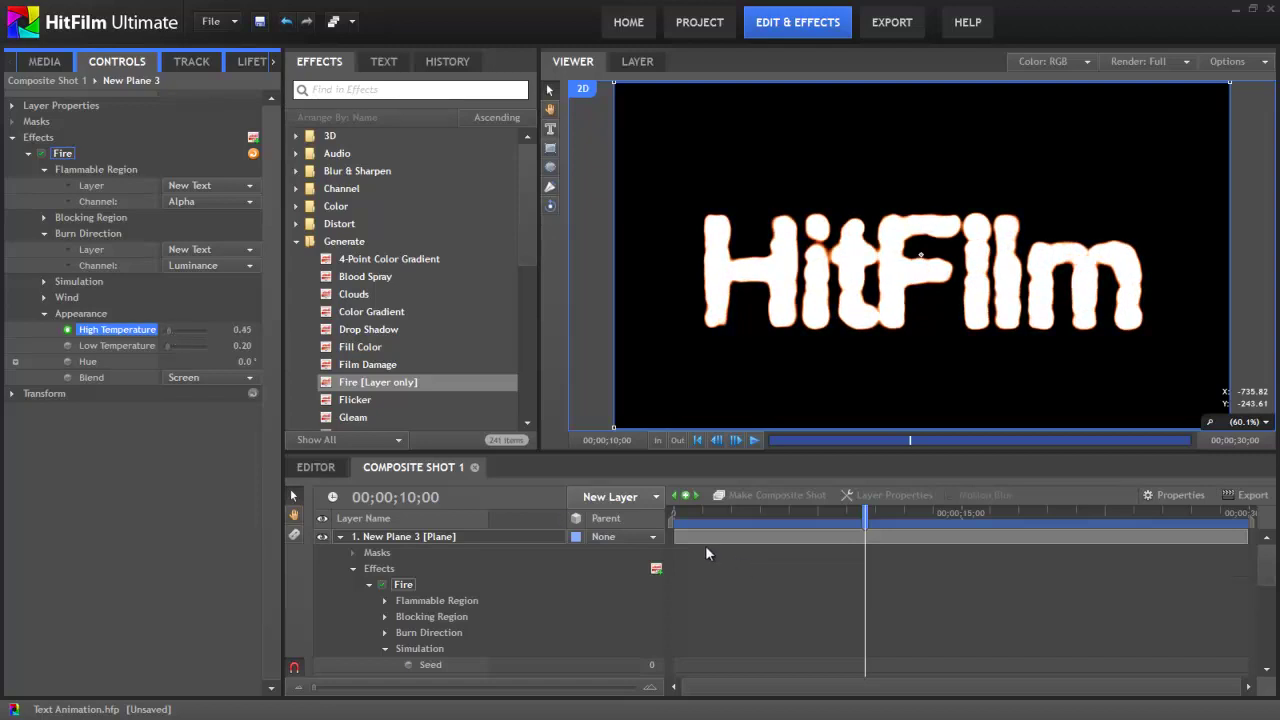
key(Home)
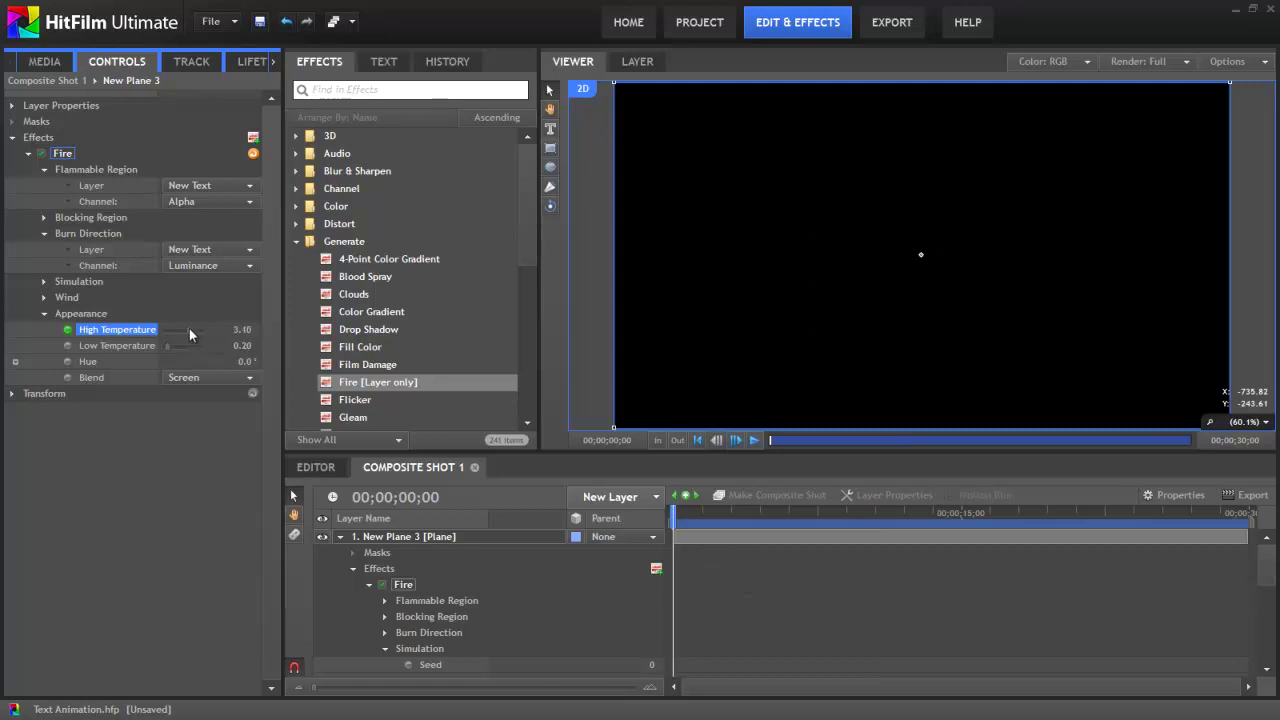
Rotate the Fire's Appearance Hue to 166.0° so the flames turn cyan-blue.
click(13, 364)
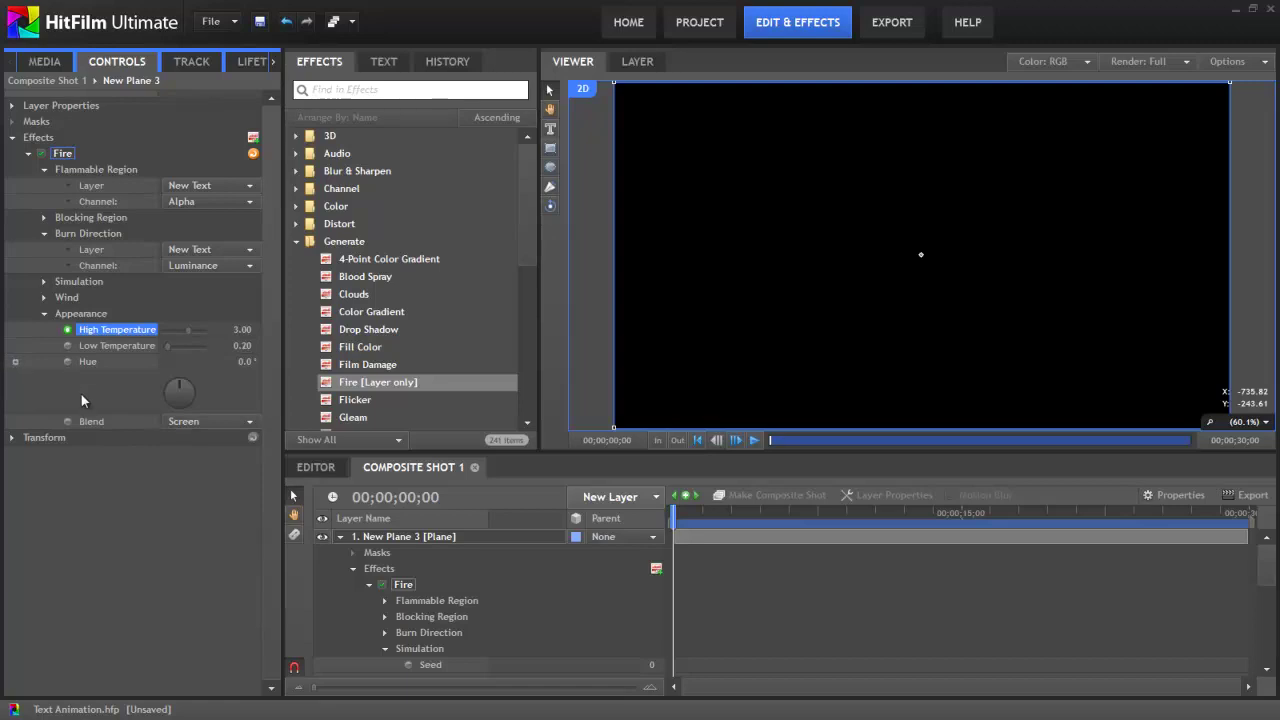
drag(192, 386, 190, 391)
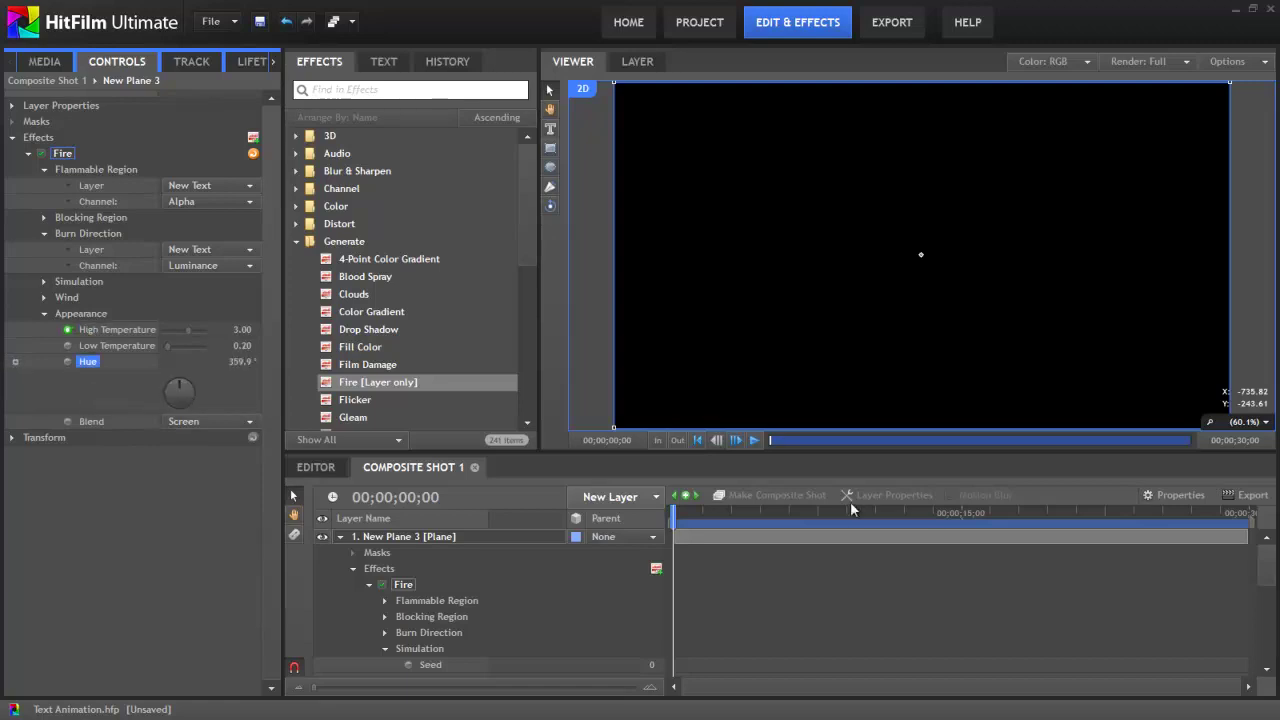
click(803, 512)
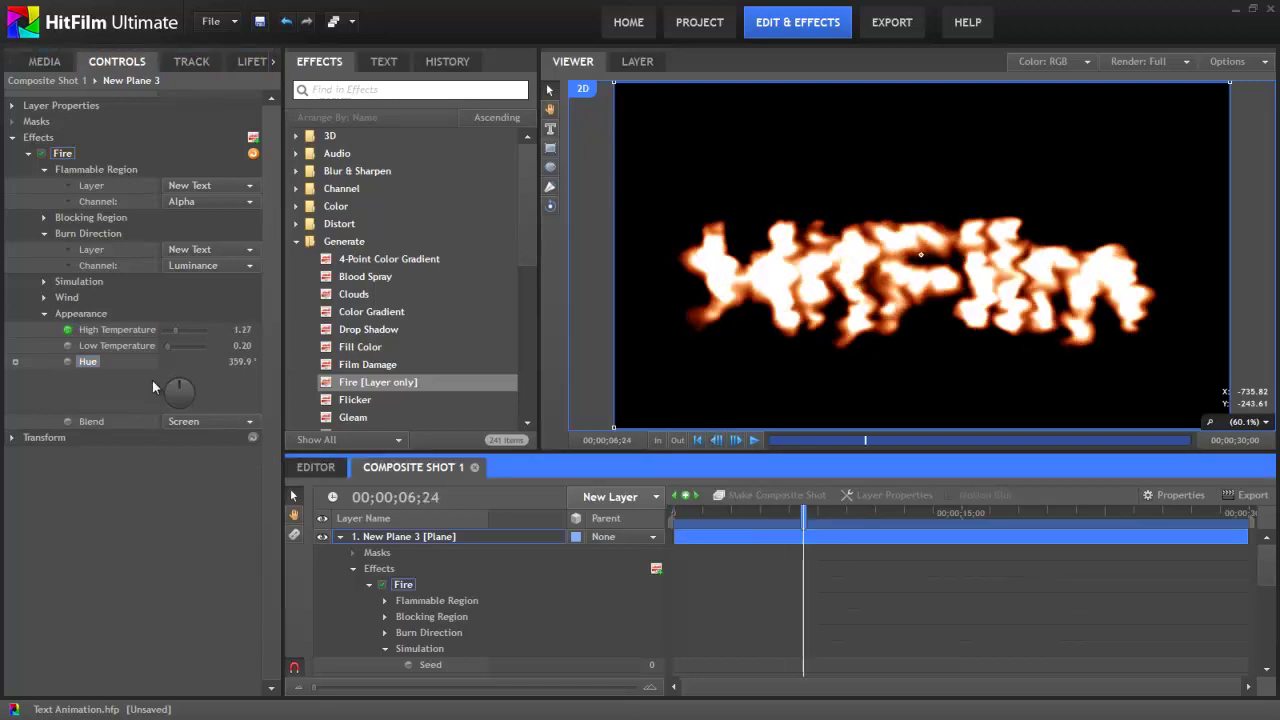
click(185, 399)
drag(185, 399, 181, 400)
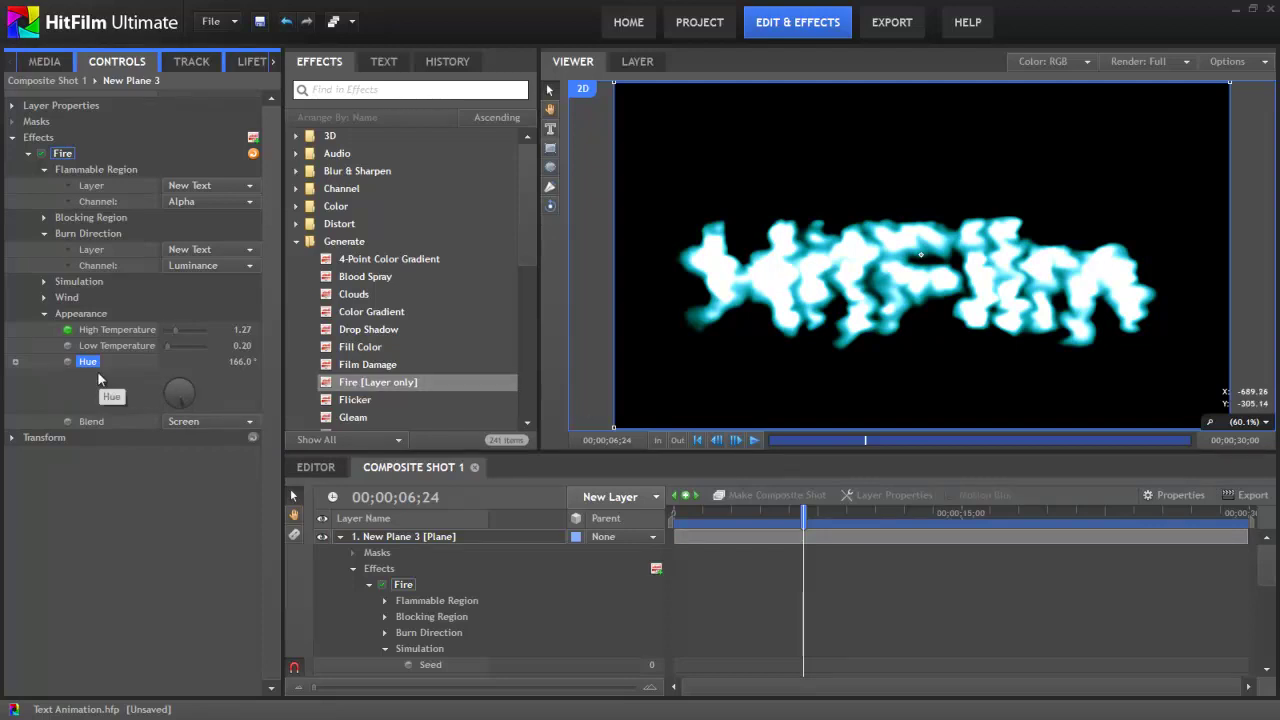
click(689, 523)
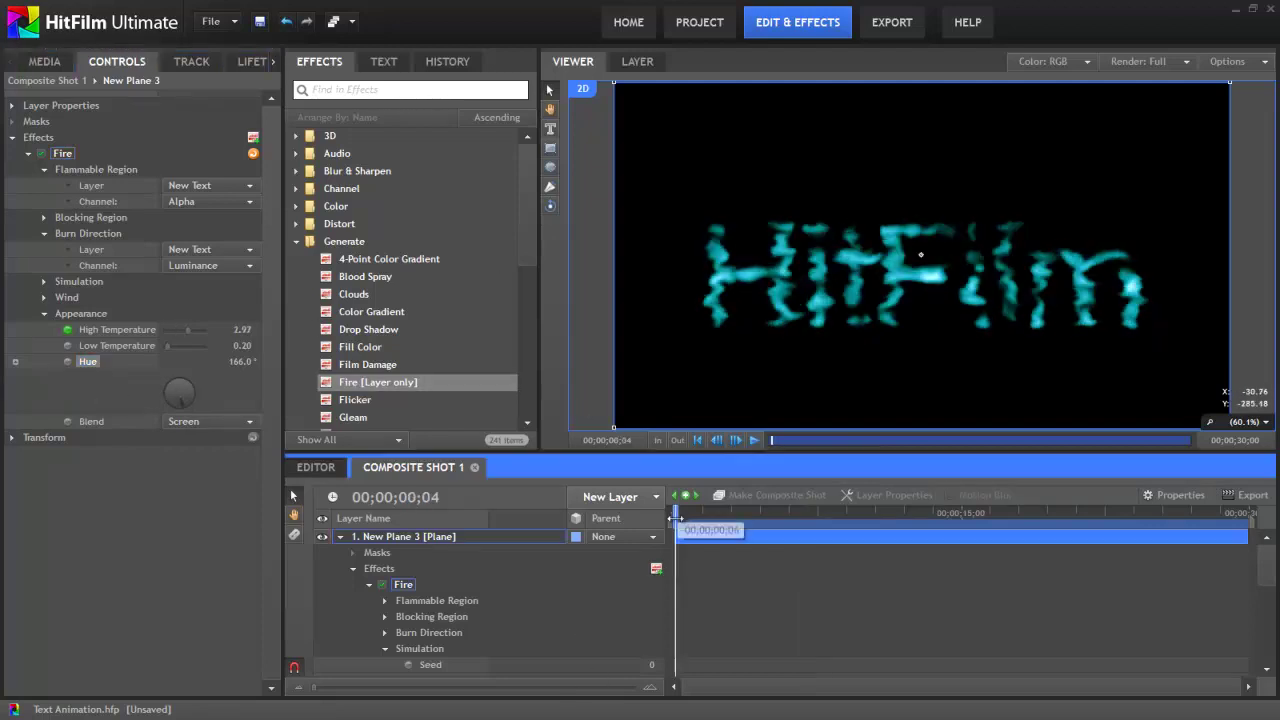
key(Home)
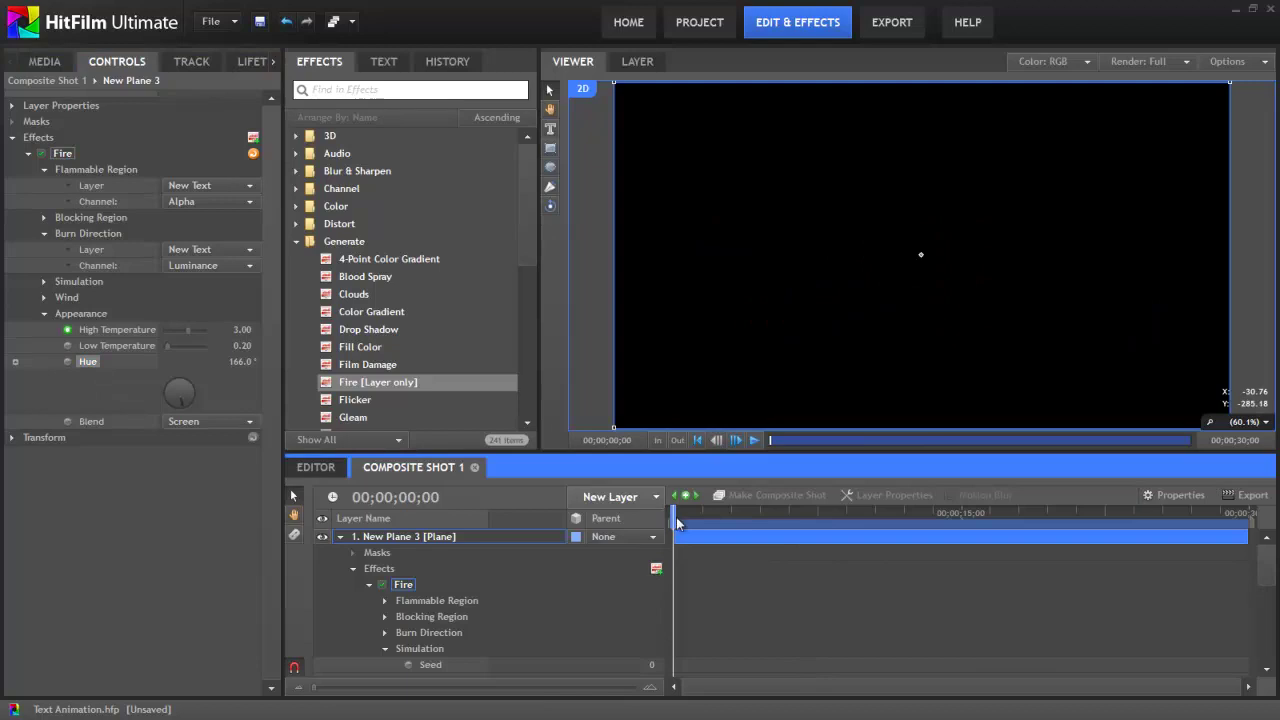
Start an Opacity keyframe on New Plane 3 at 0% at the beginning.
click(12, 438)
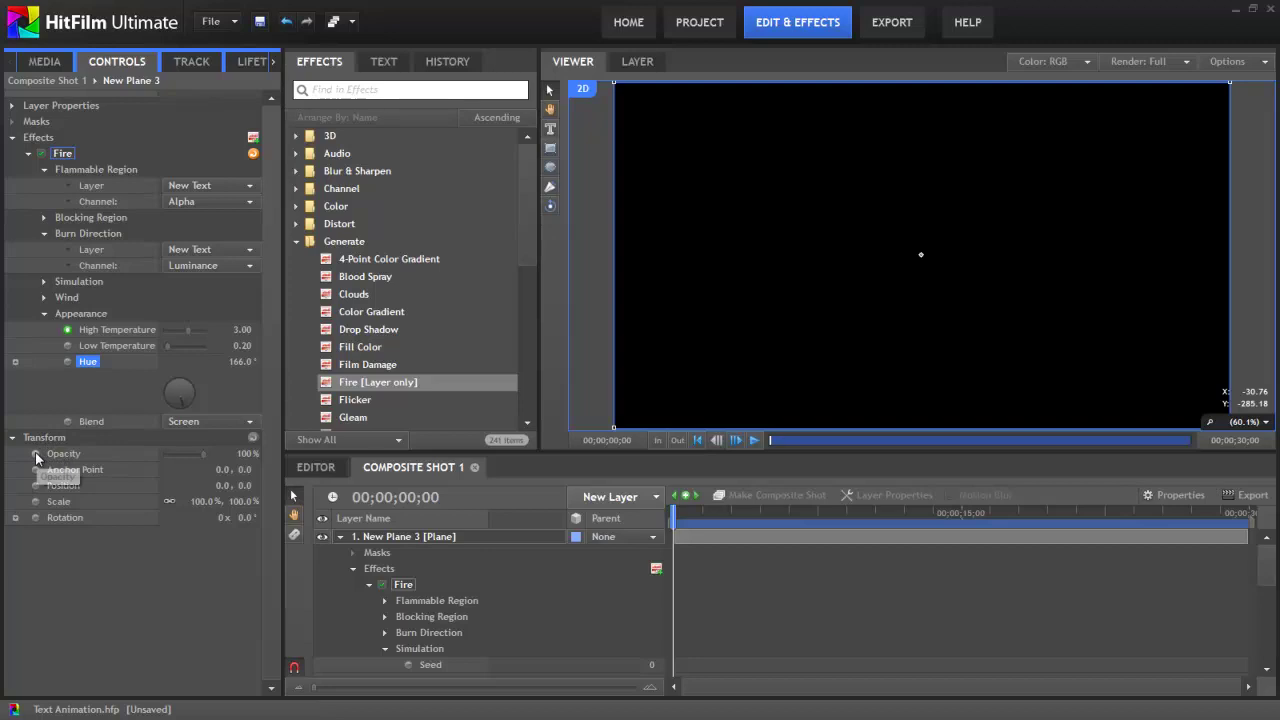
click(36, 453)
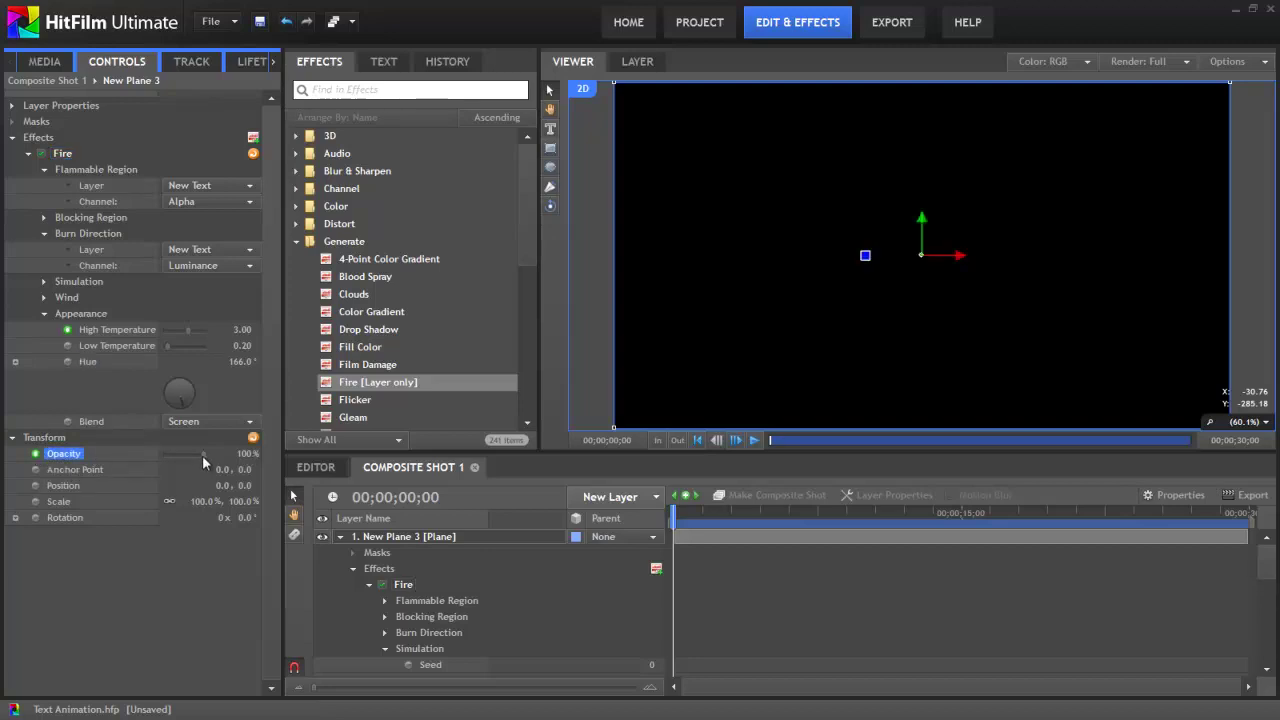
drag(202, 455, 138, 454)
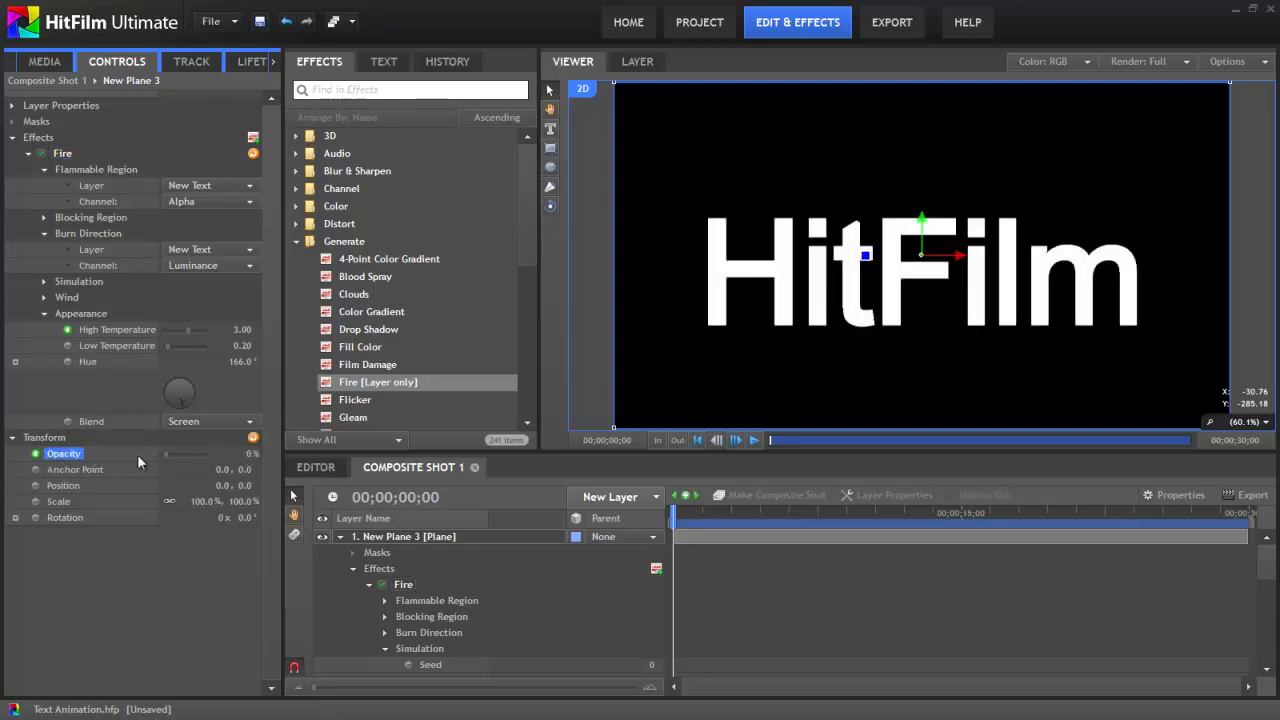
Hide the New Text layer and keyframe the plane's Opacity to 100% at 10;00.
scroll(488, 566, down, 6)
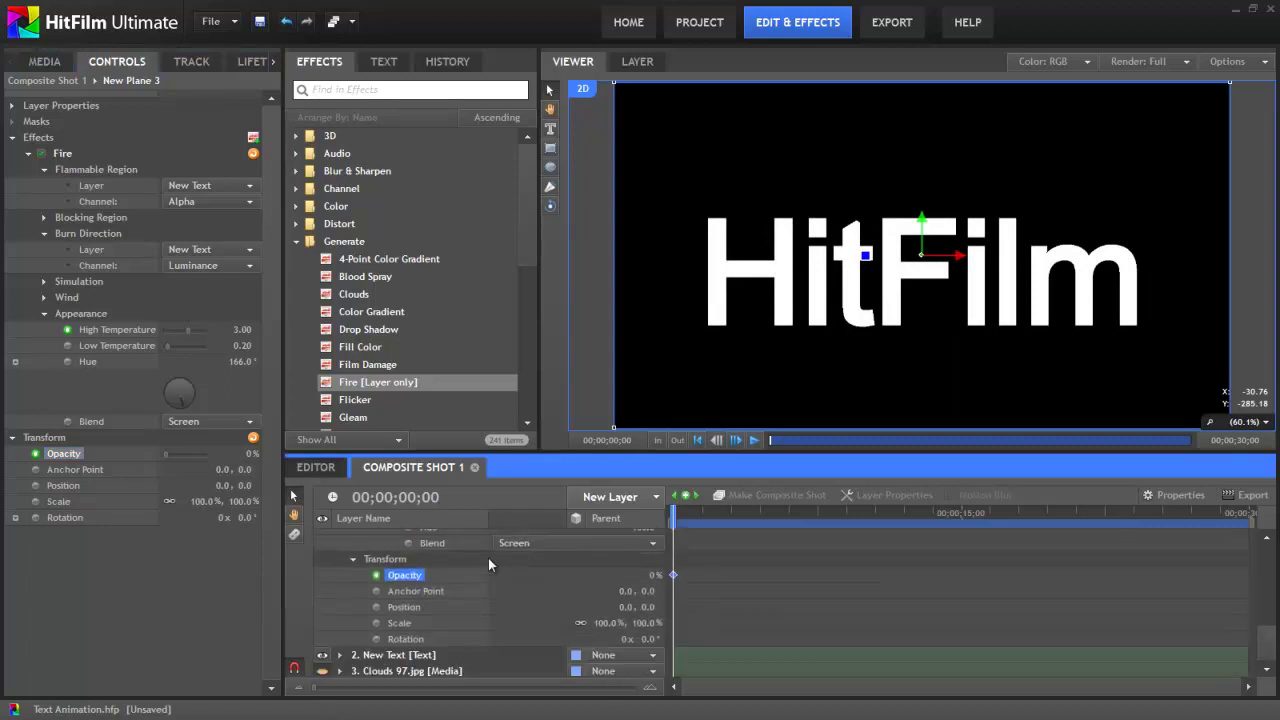
click(322, 656)
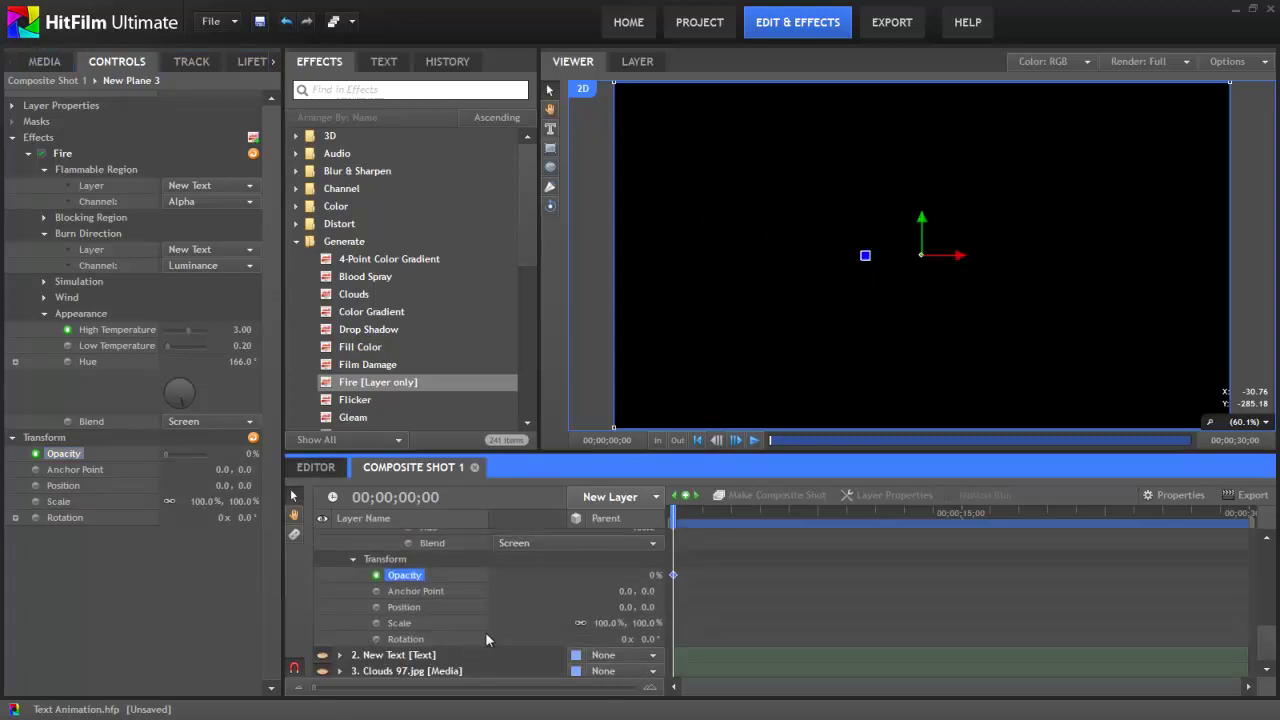
scroll(536, 627, up, 4)
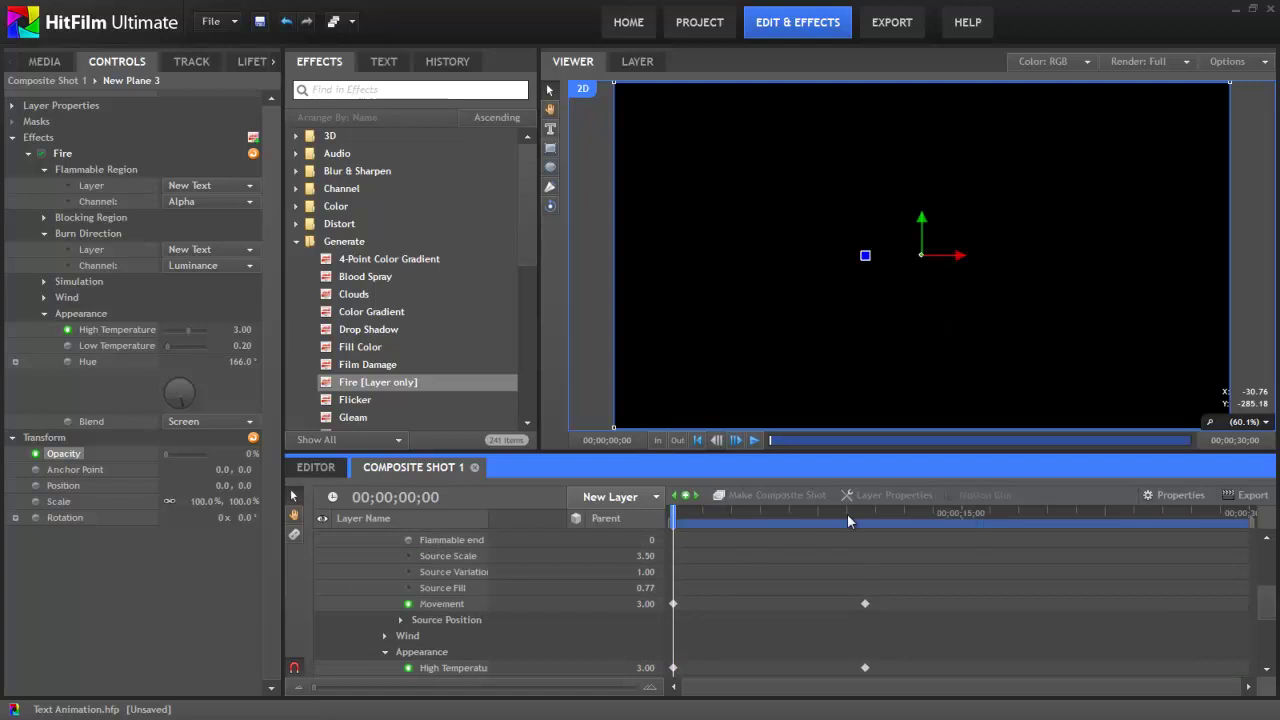
drag(847, 513, 866, 512)
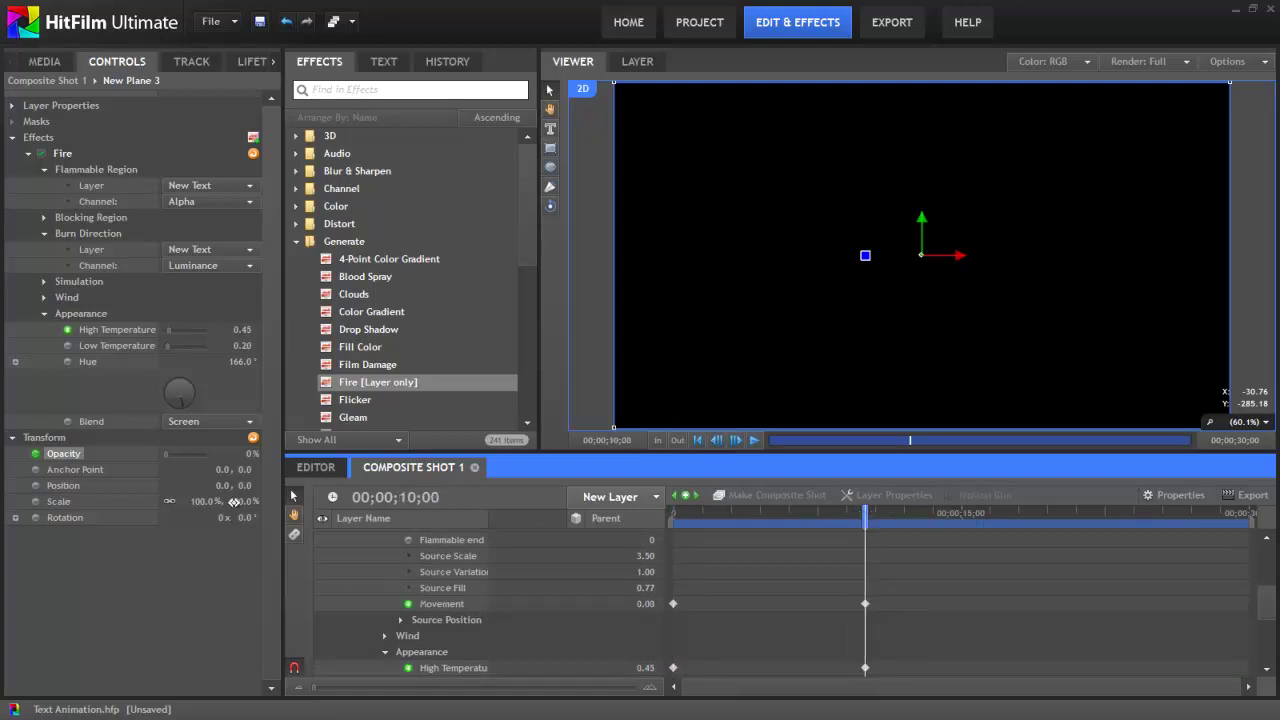
drag(185, 453, 212, 456)
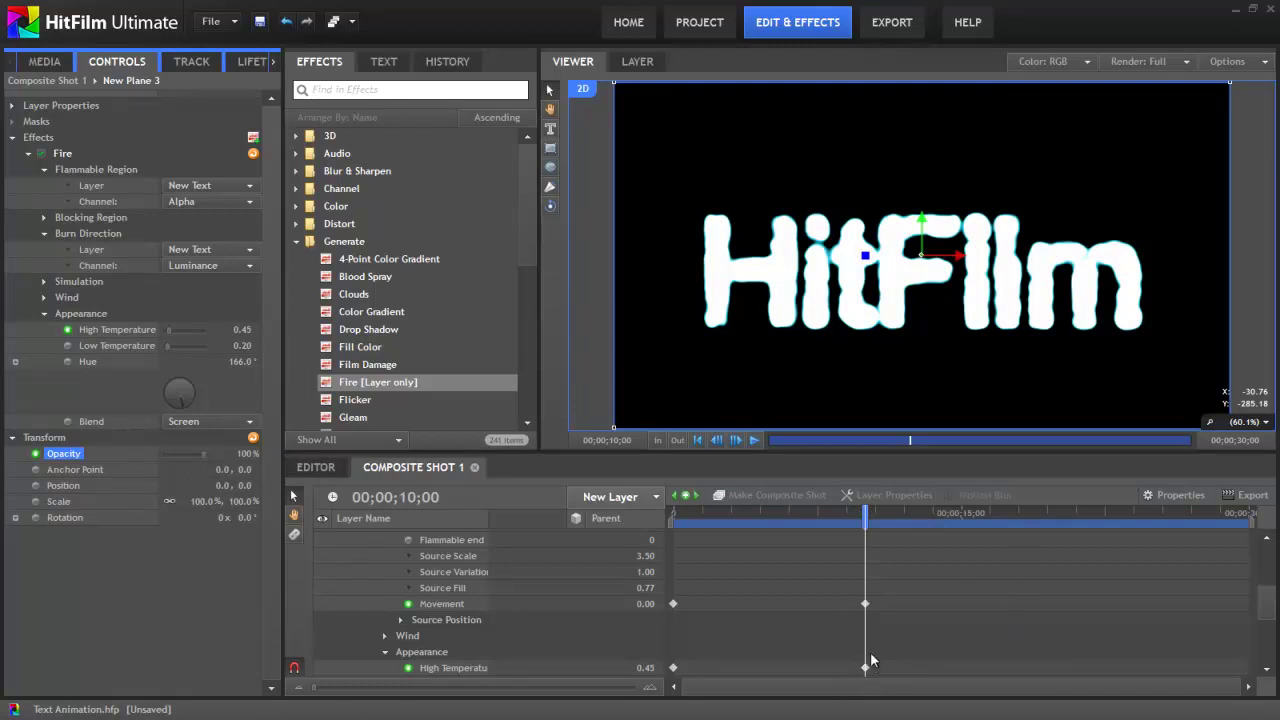
scroll(872, 640, down, 5)
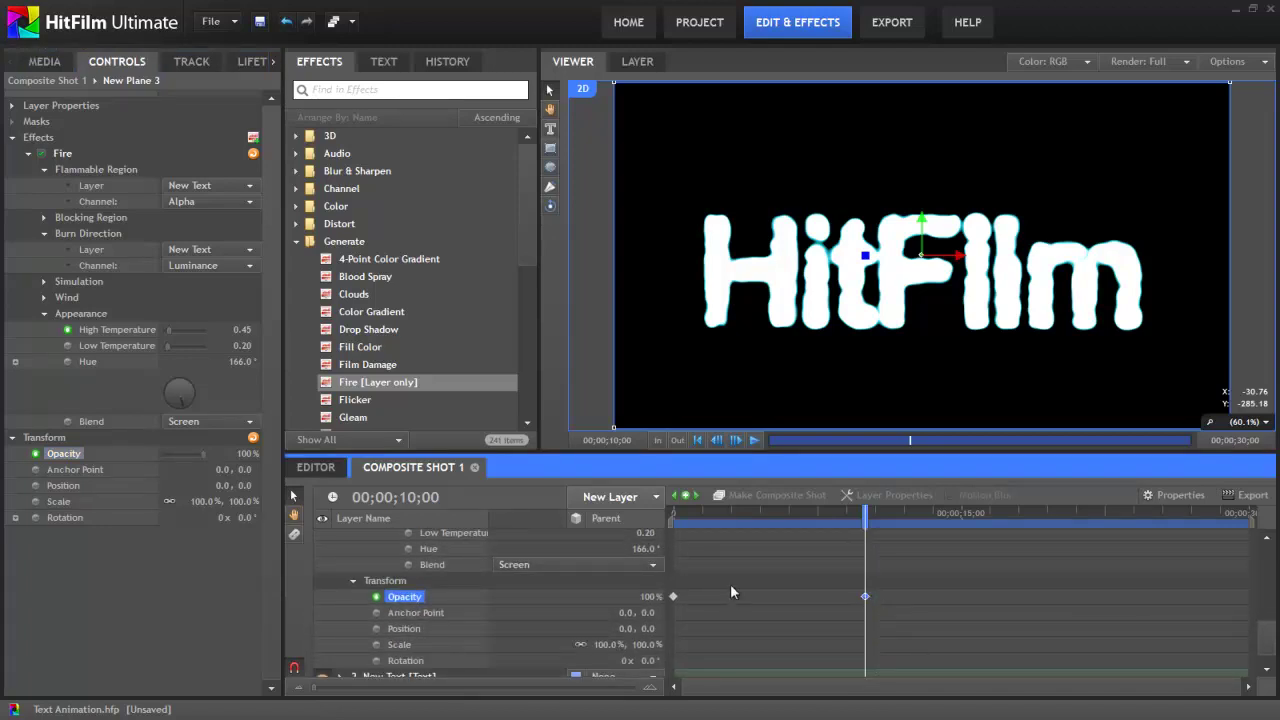
Play the composite from the start to watch the cyan fire fade in to the HitFilm title.
key(Home)
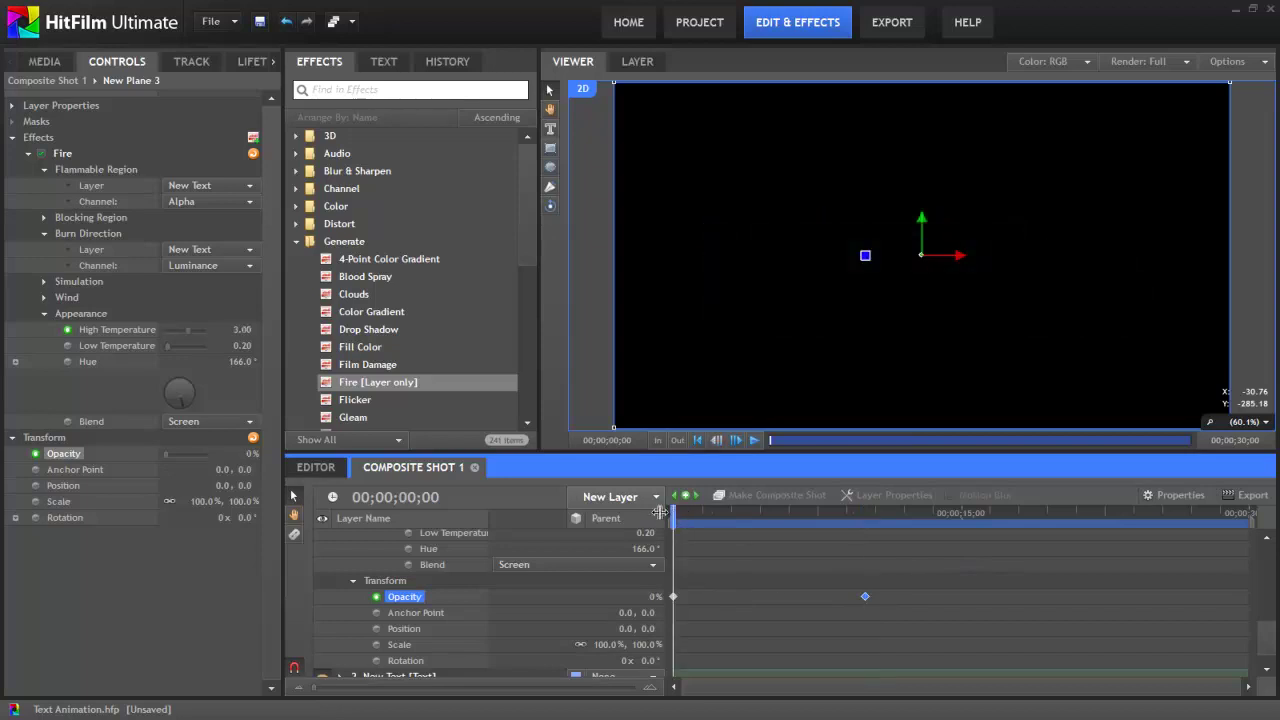
click(752, 445)
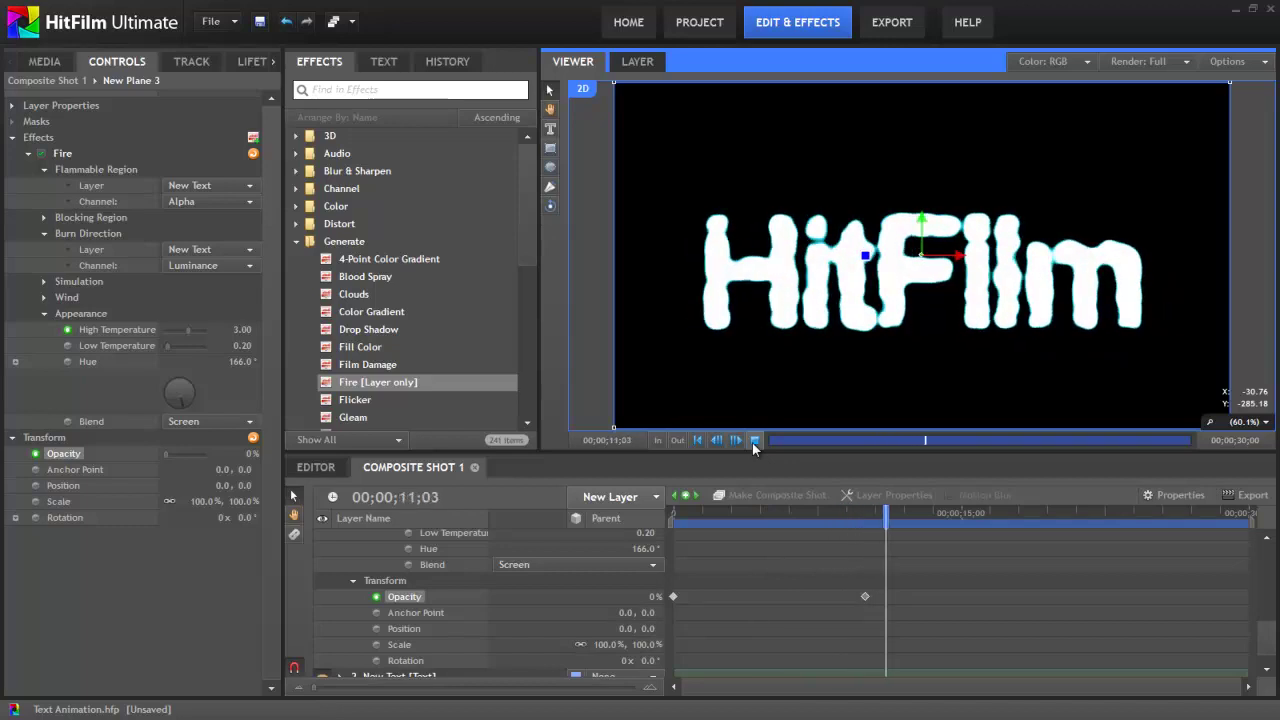
click(12, 106)
click(250, 172)
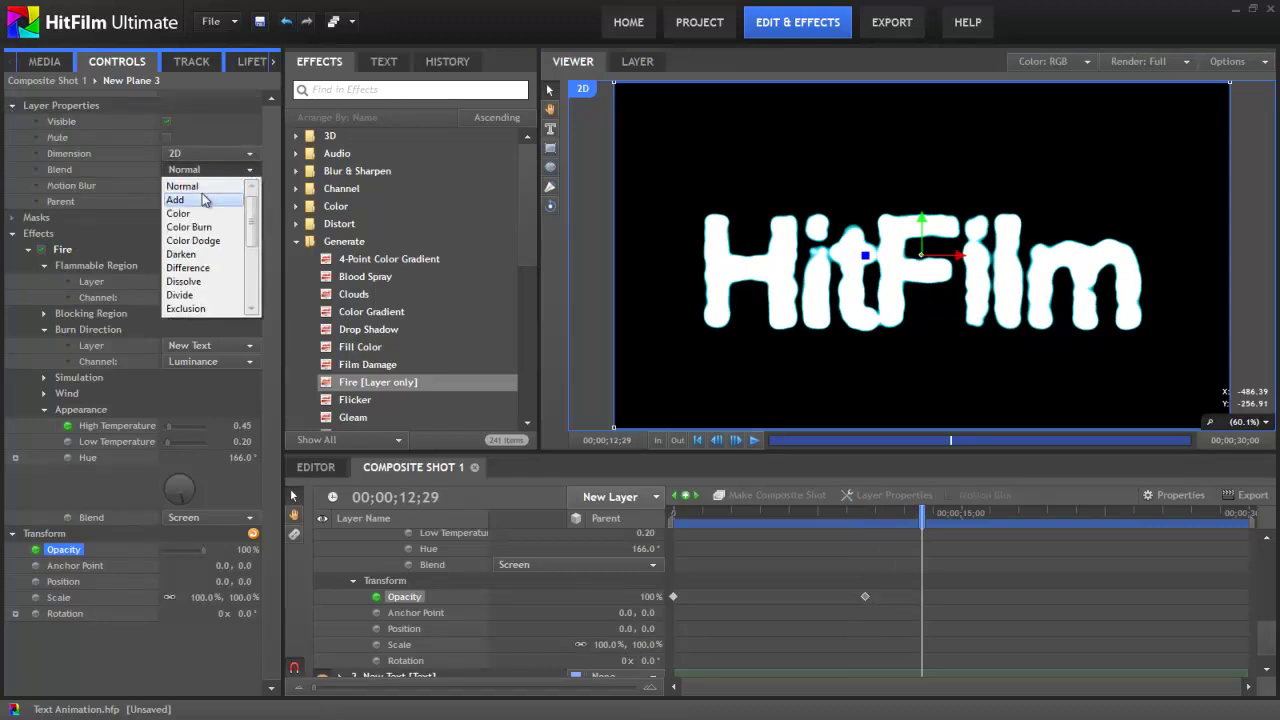
click(182, 186)
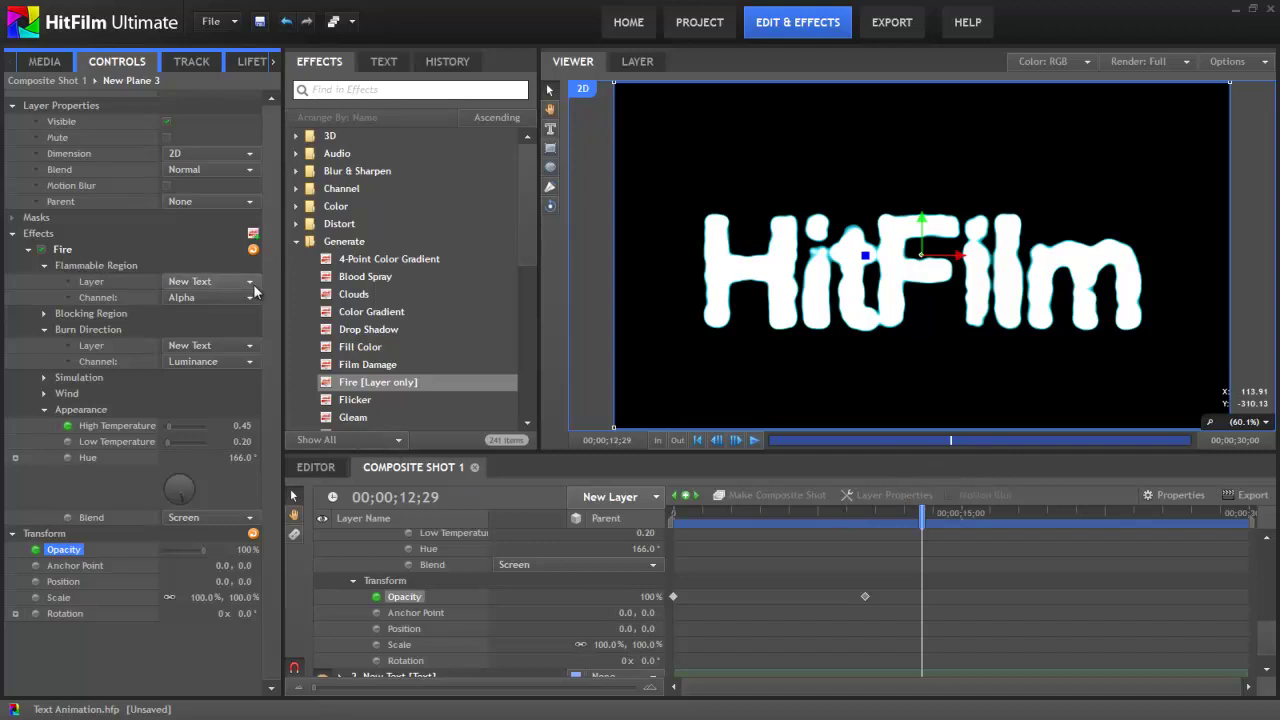
Set the Fire's Flammable Region layer to None and its Blocking Region layer to New Text.
click(189, 281)
click(178, 299)
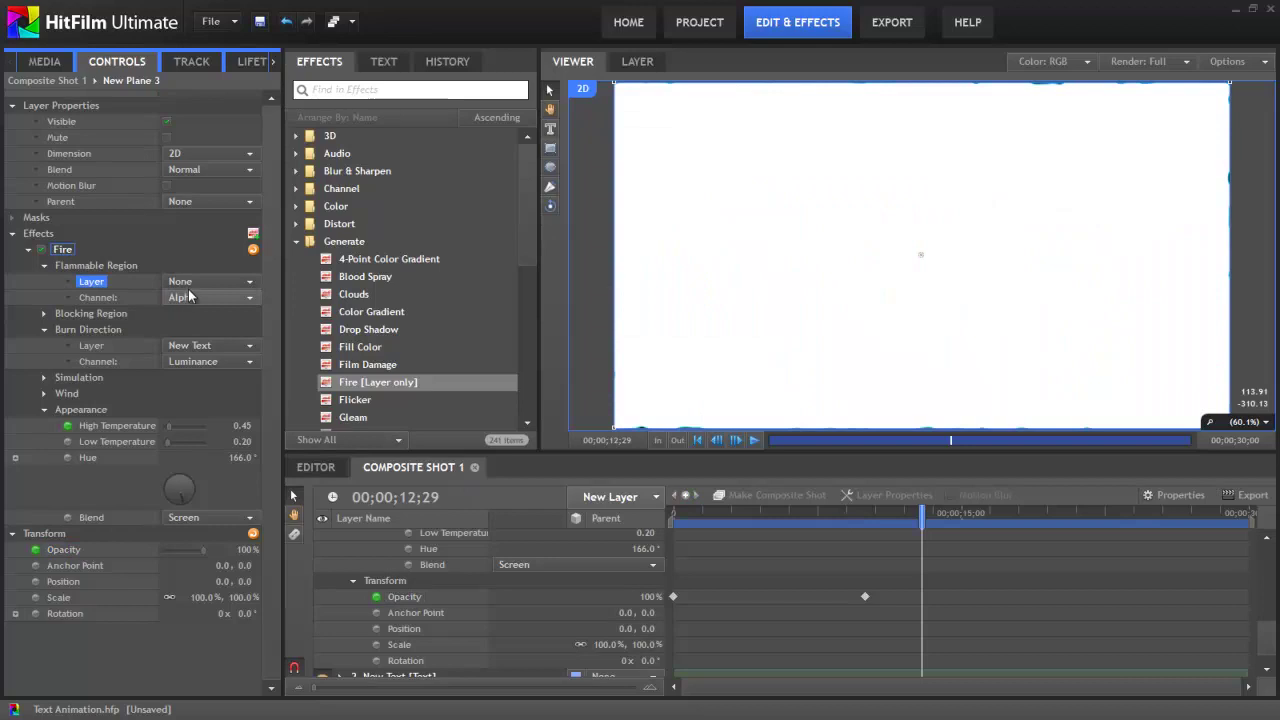
click(43, 267)
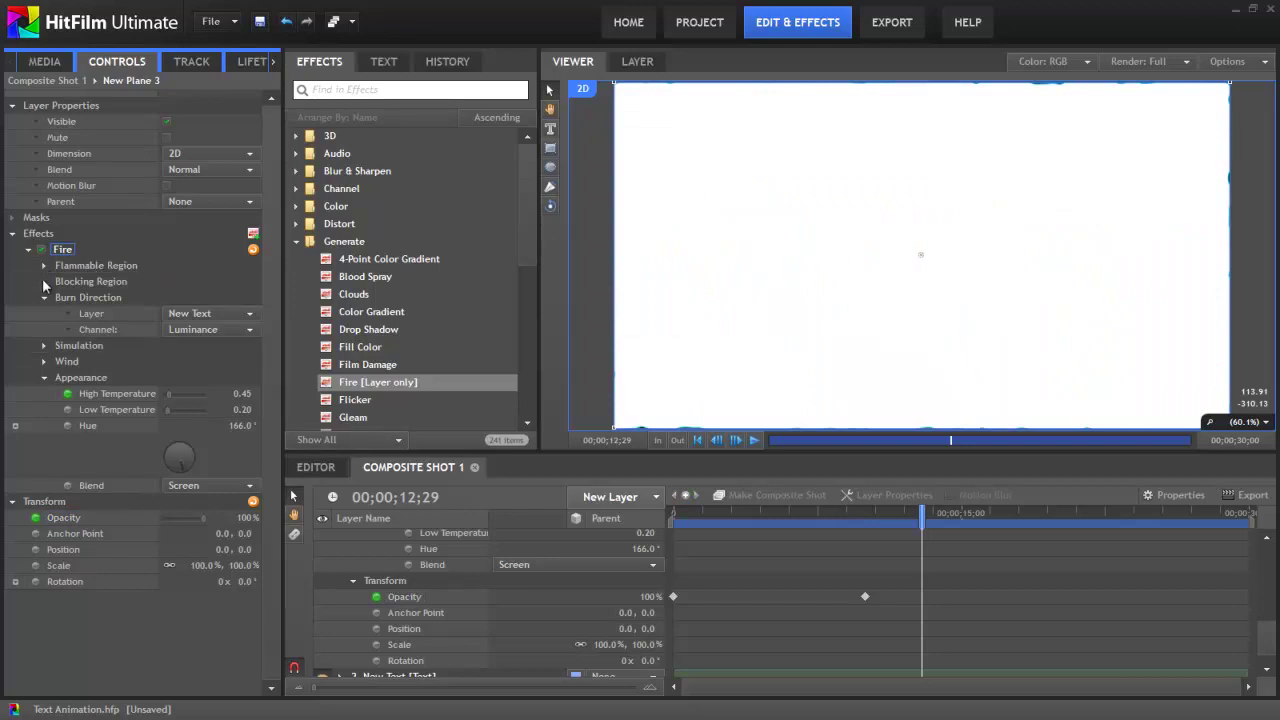
click(44, 281)
click(200, 297)
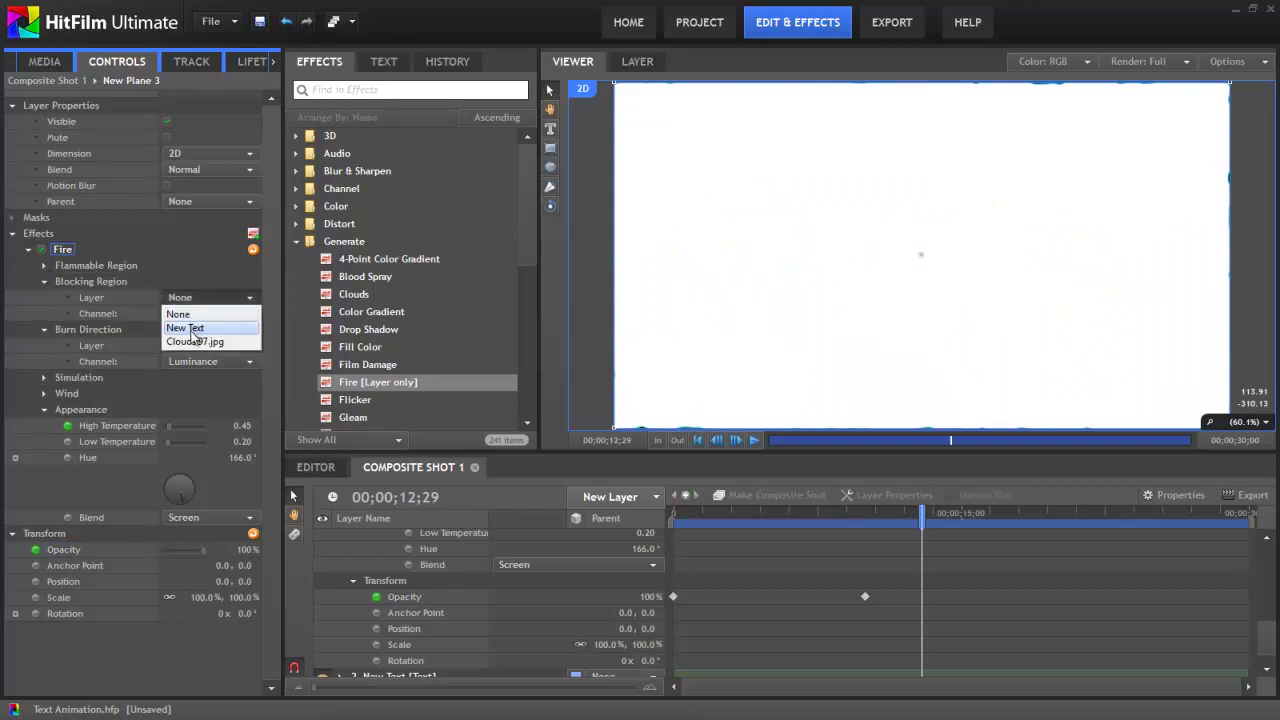
click(190, 328)
Play the inverted fire from the start, with flames around black letters, then stop.
drag(918, 512, 673, 512)
click(754, 440)
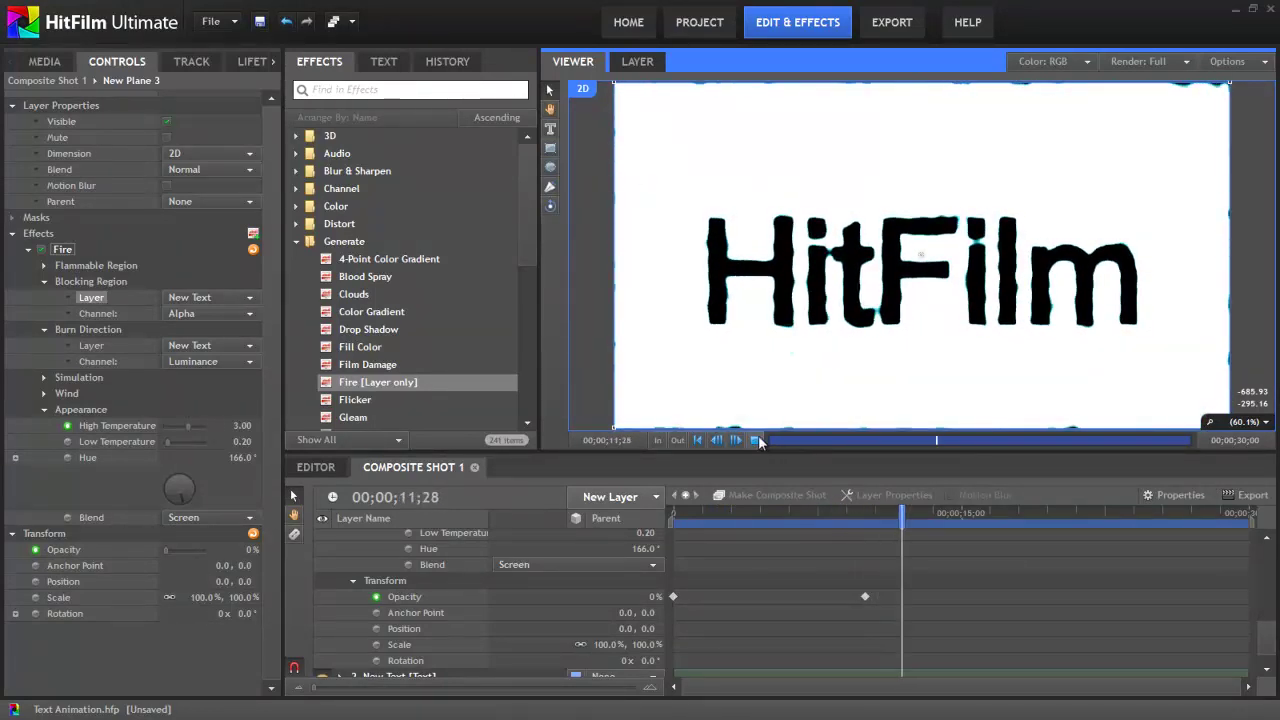
click(754, 440)
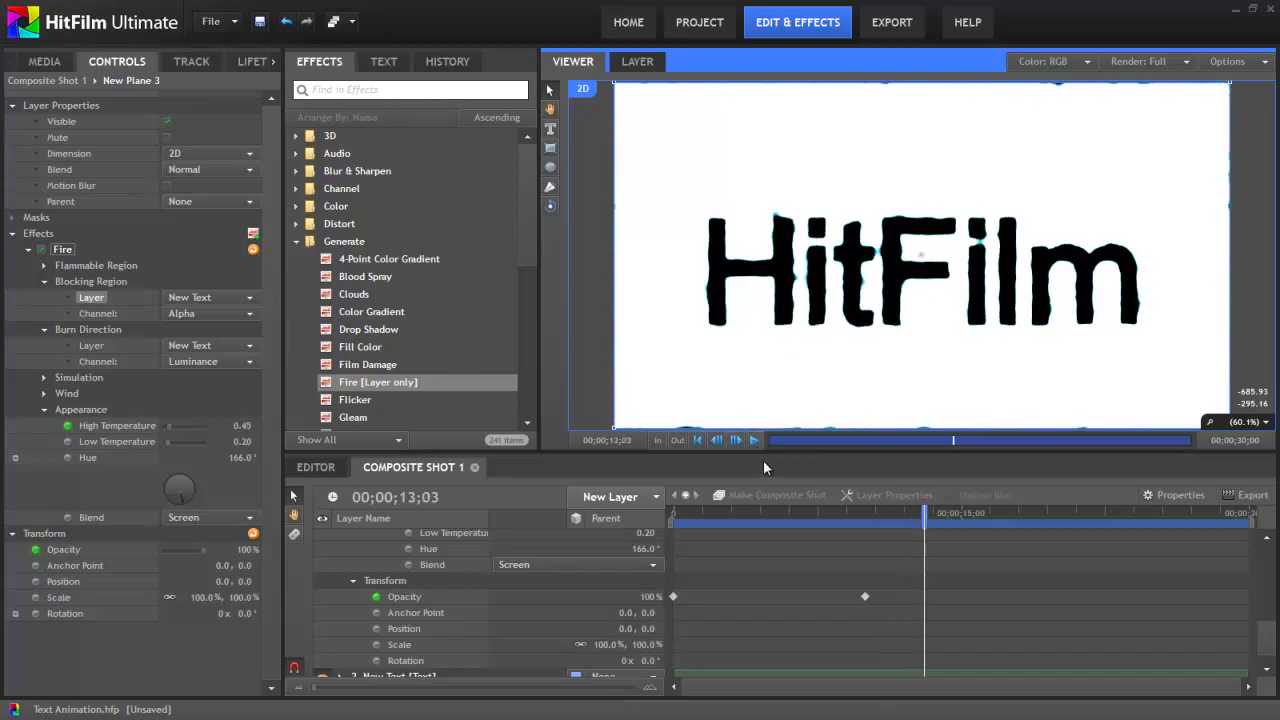